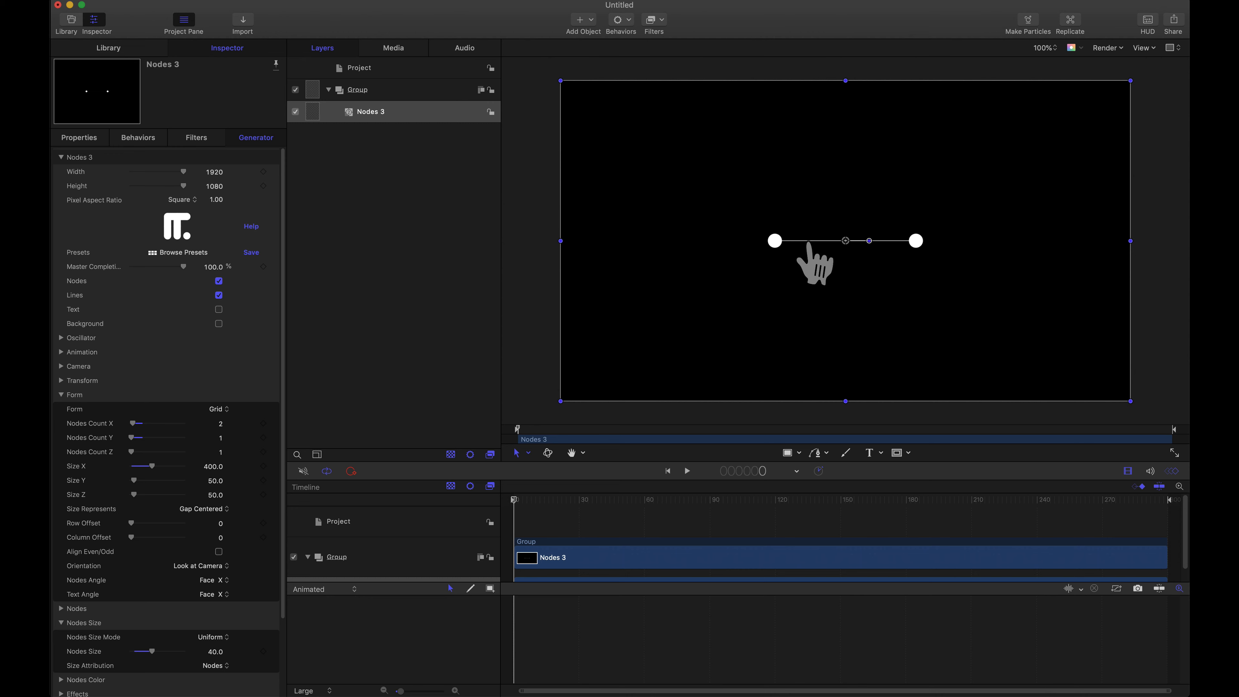
# Step: Set the Nodes 3 generator's effect to Replicate
pyautogui.click(61, 395)
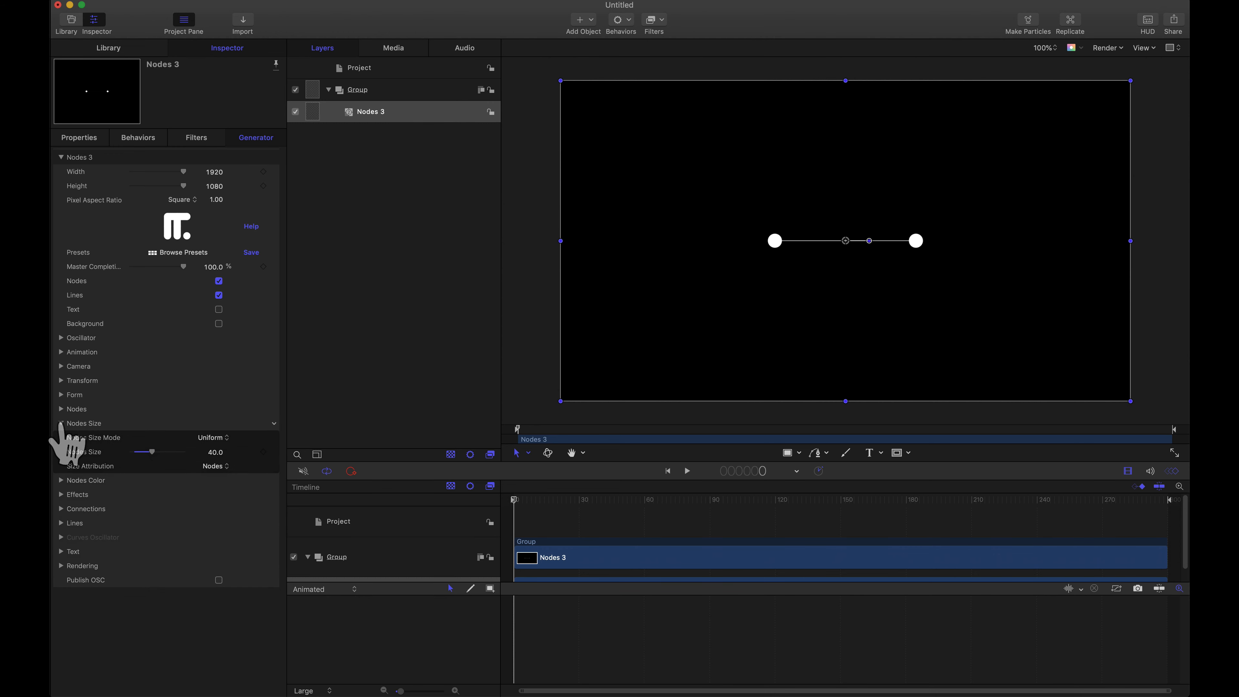
pyautogui.click(61, 423)
pyautogui.click(61, 451)
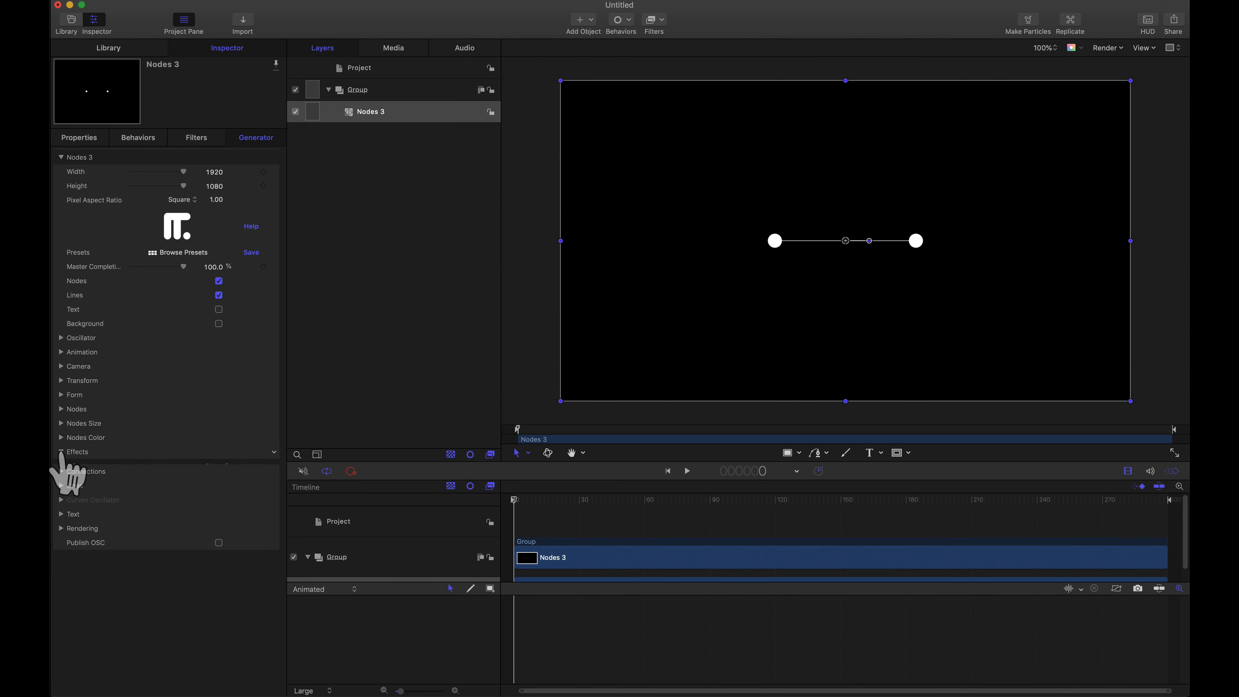
pyautogui.click(218, 466)
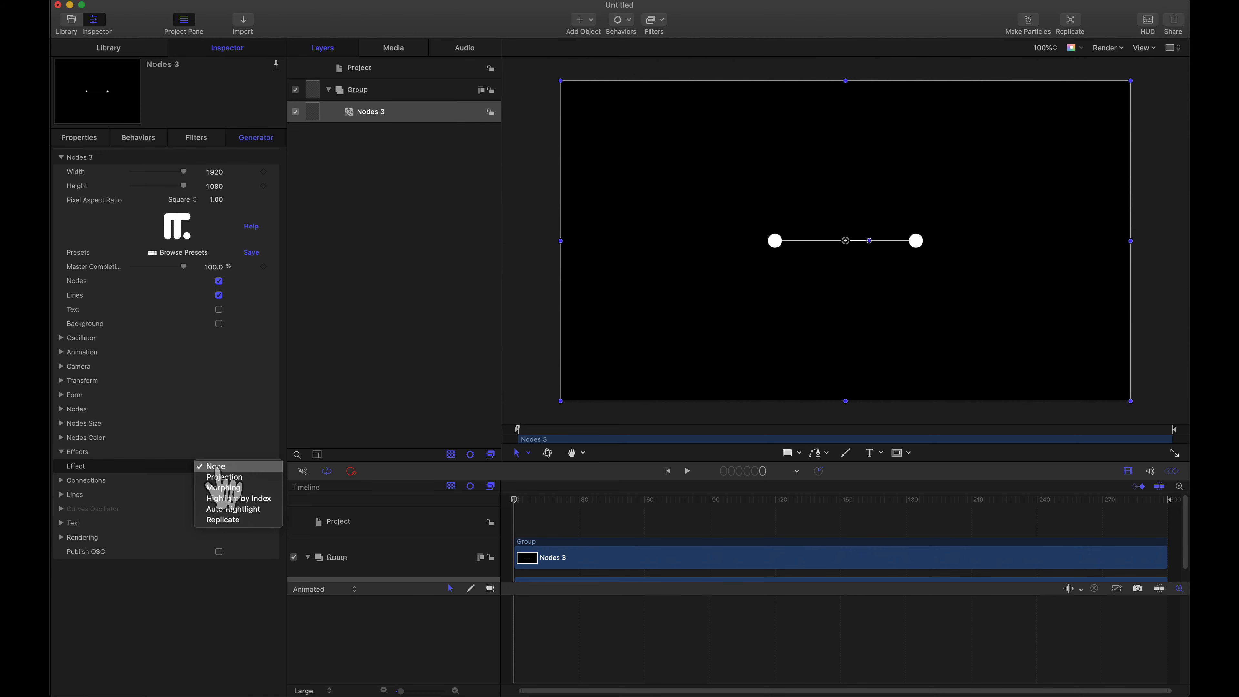
pyautogui.click(224, 519)
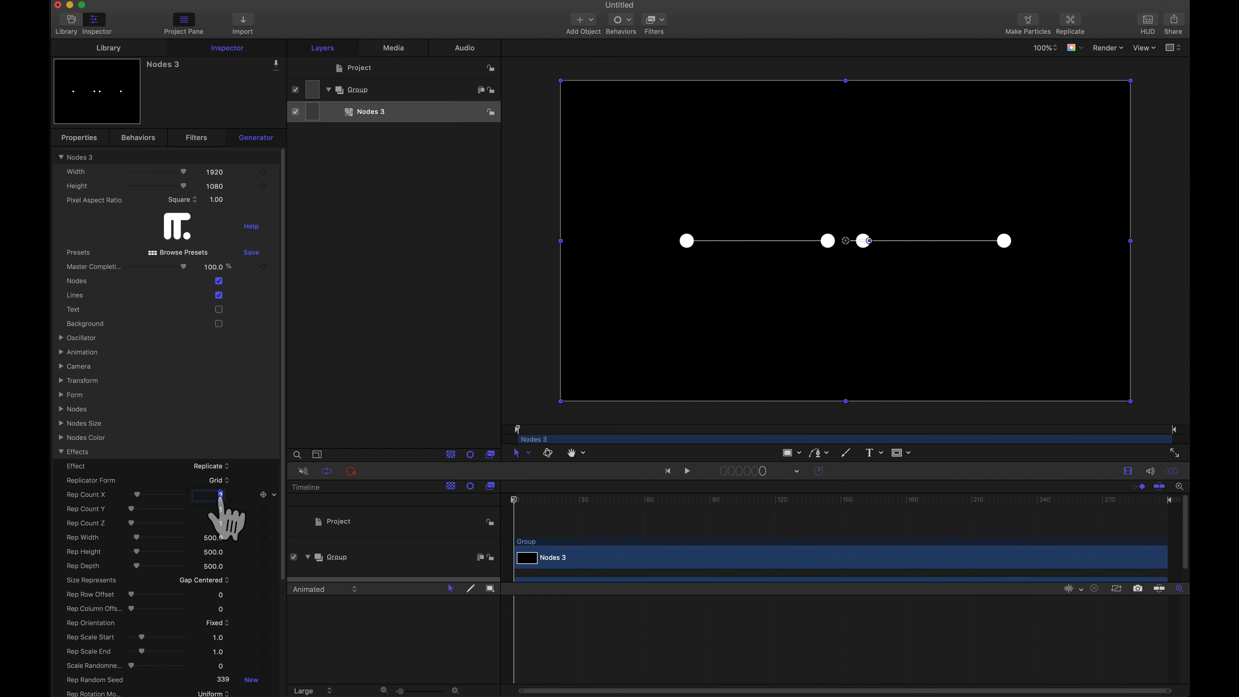
# Step: Configure the replicator grid with Rep Count X 1, Rep Count Y 10 and a Rep Height of about 69.4
pyautogui.write('1')
pyautogui.press('Return')
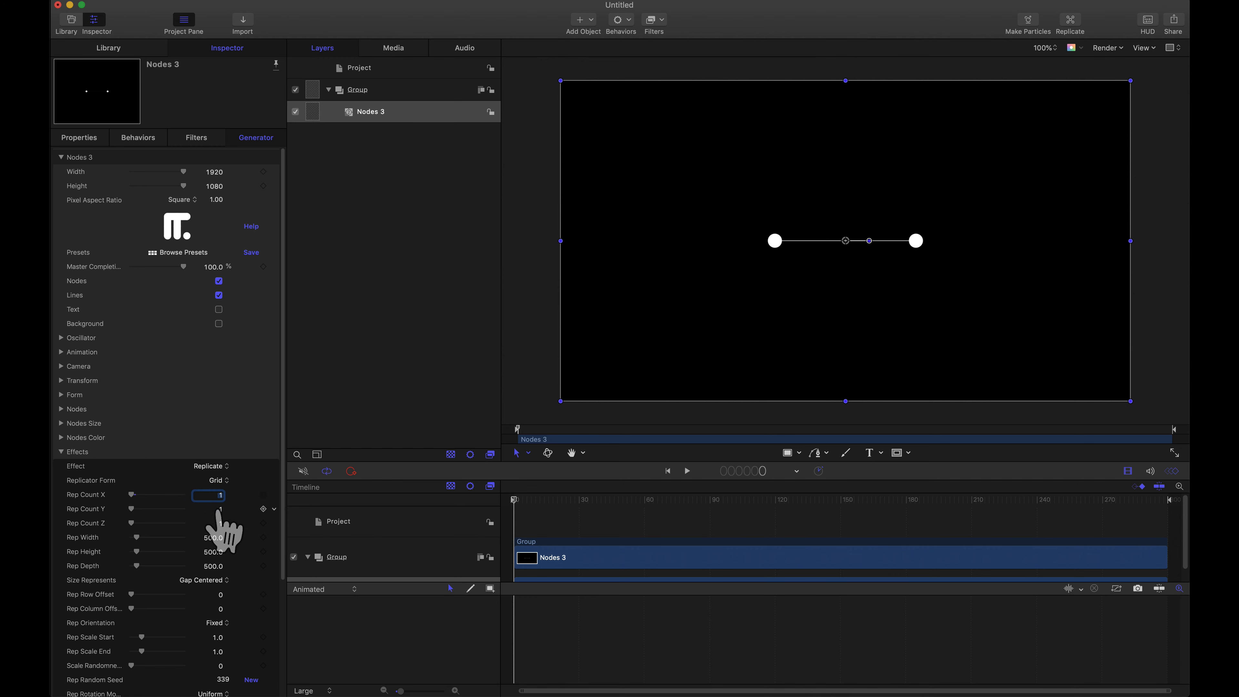
pyautogui.write('6')
pyautogui.press('Return')
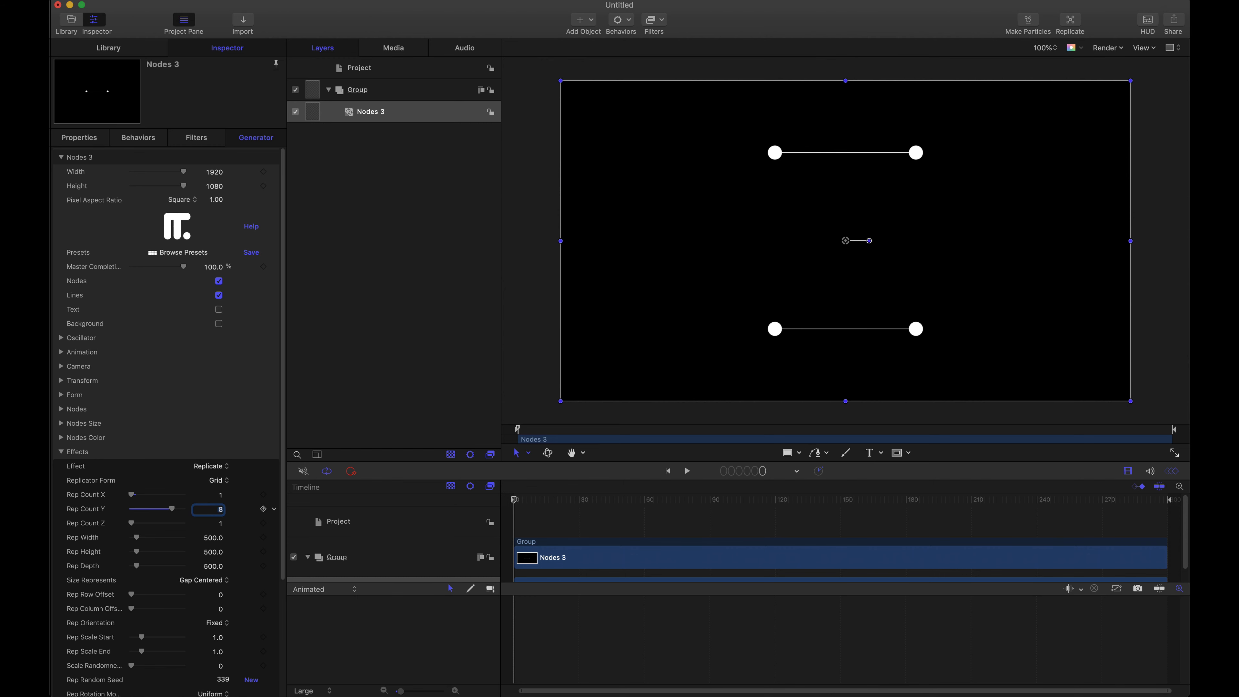
pyautogui.press('Up')
pyautogui.press('Up')
pyautogui.moveTo(215, 552); pyautogui.dragTo(213, 551)
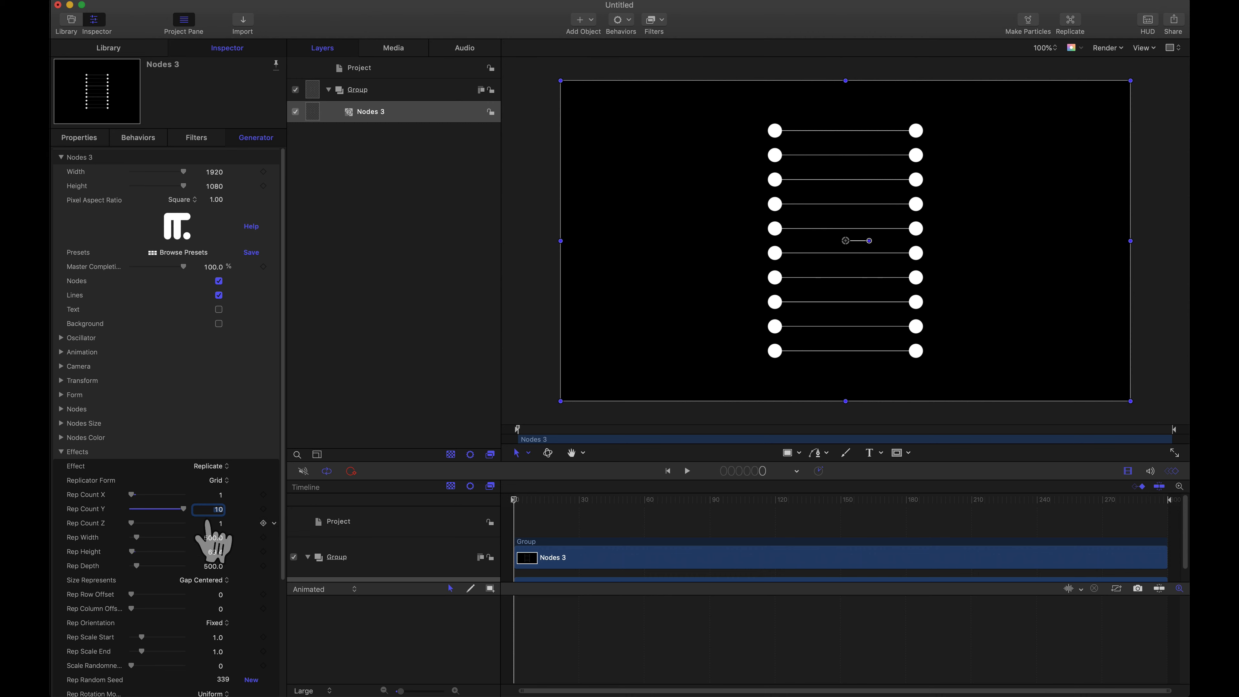
# Step: Twist the replicated rungs by setting the replicator's rotation mode to Per Step and its Y rotation to 720°
pyautogui.scroll(-5, 209, 524)
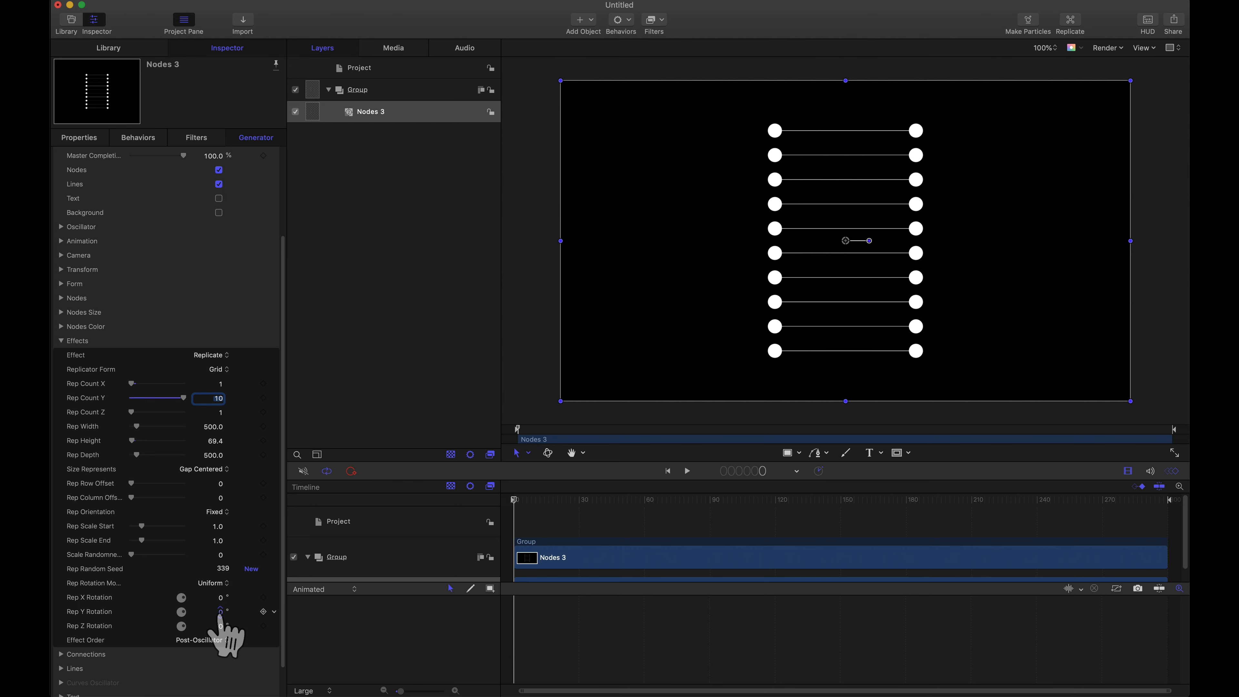
pyautogui.moveTo(222, 629); pyautogui.dragTo(219, 617)
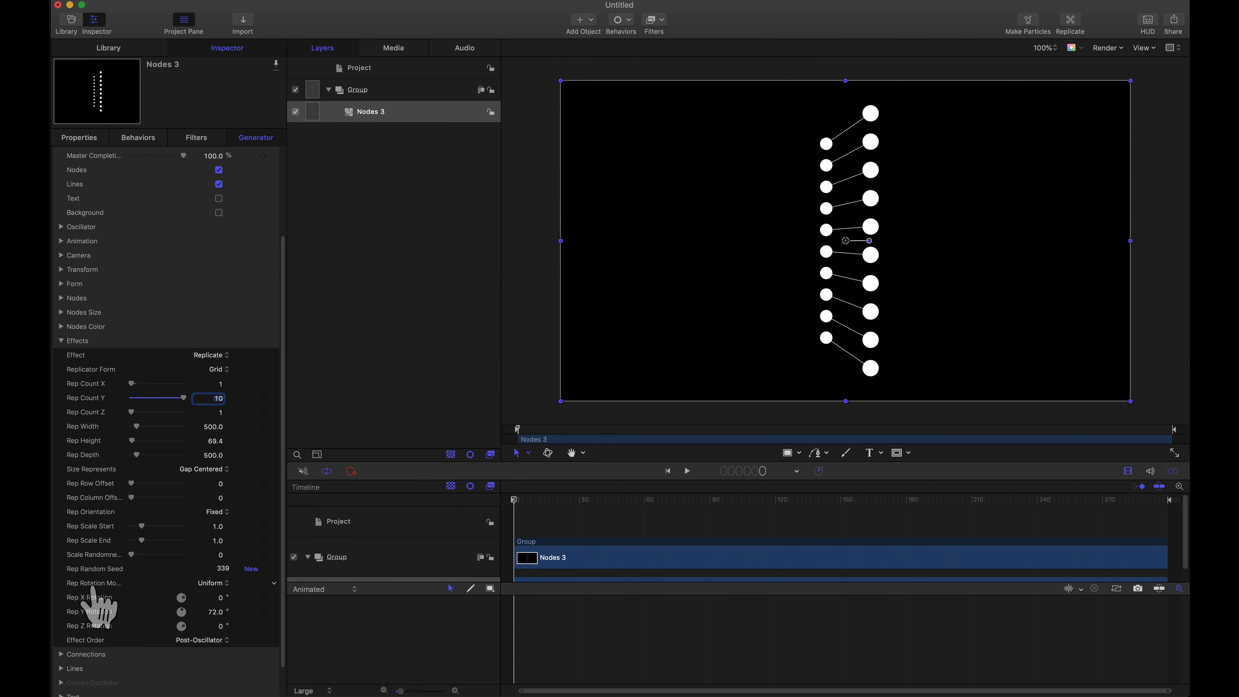
pyautogui.click(225, 584)
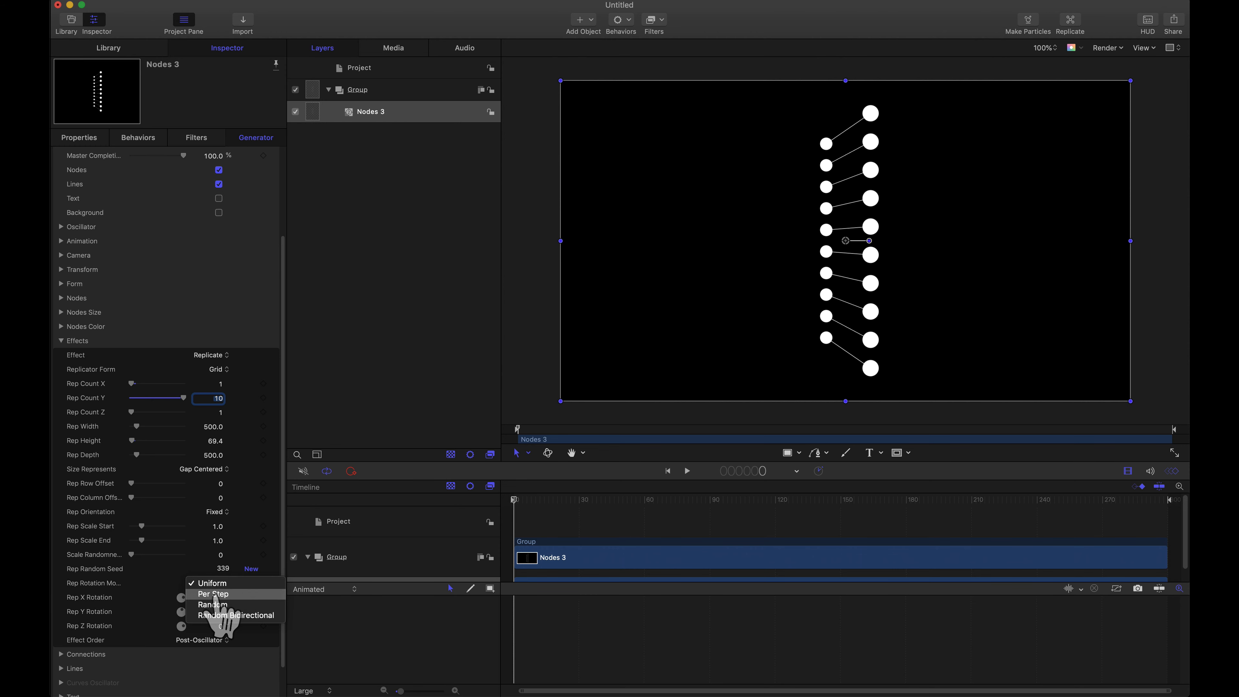
pyautogui.click(213, 593)
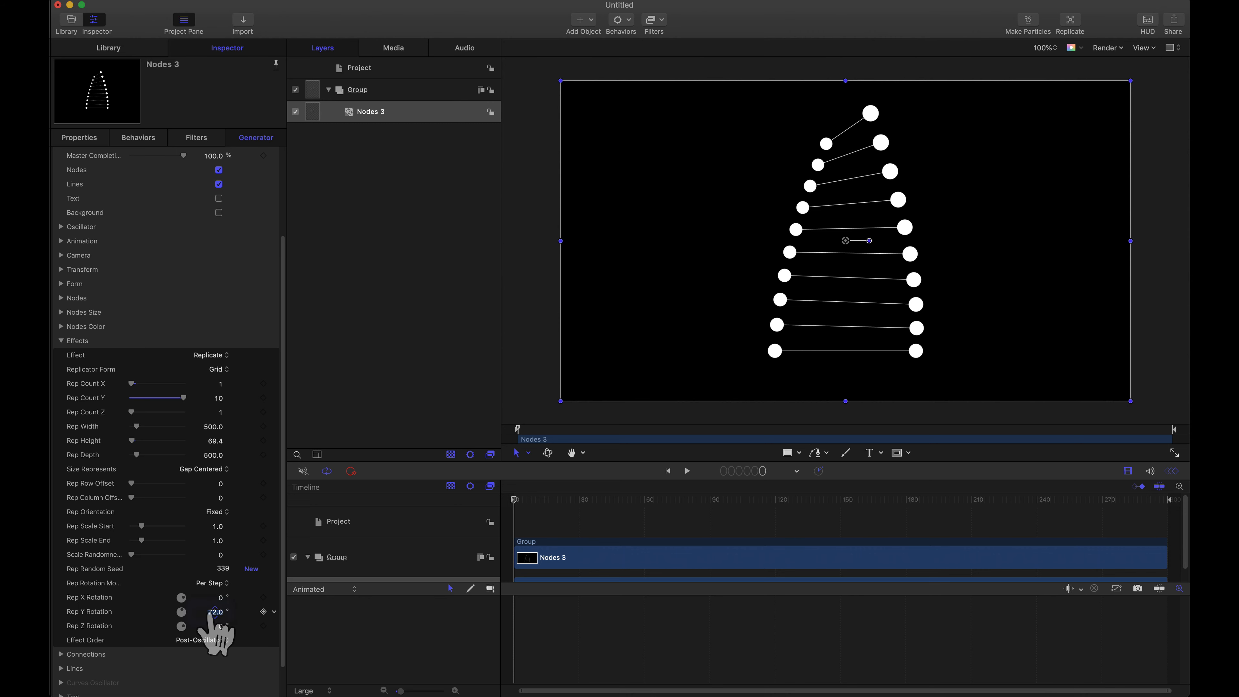
pyautogui.write('720')
pyautogui.press('Return')
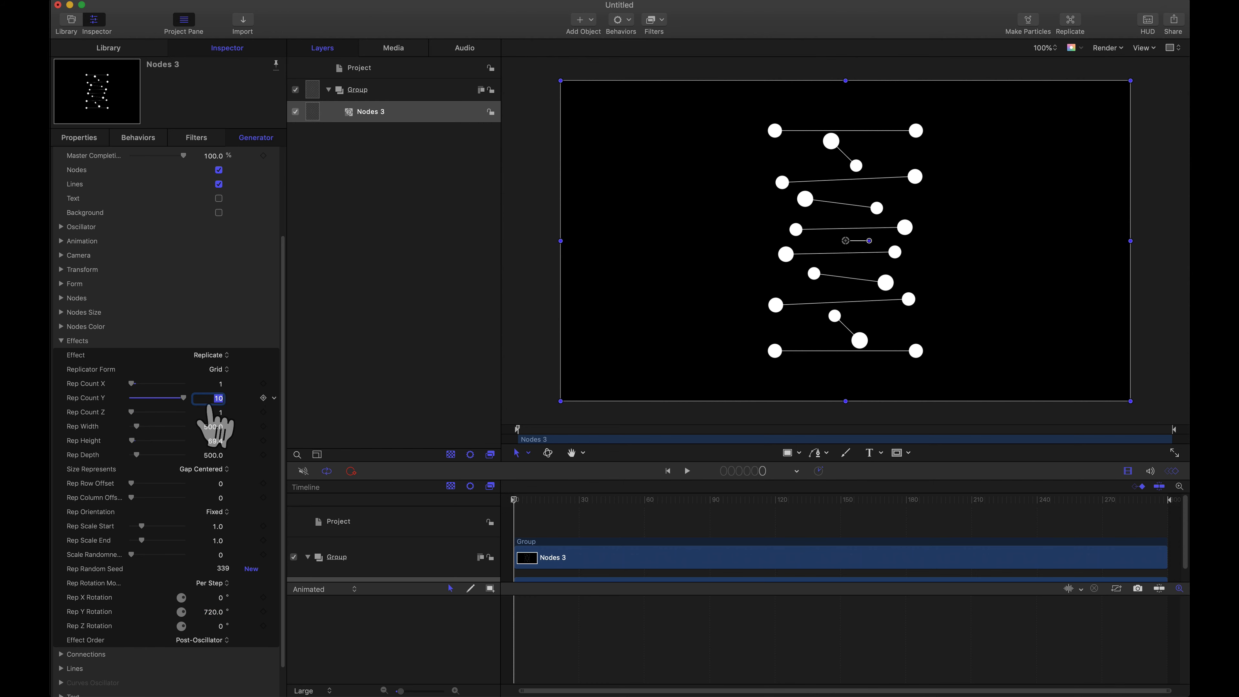
# Step: Increase Rep Count Y to 100 and set Rep Height to 30 to tighten the helix spacing
pyautogui.write('10')
pyautogui.press('Return')
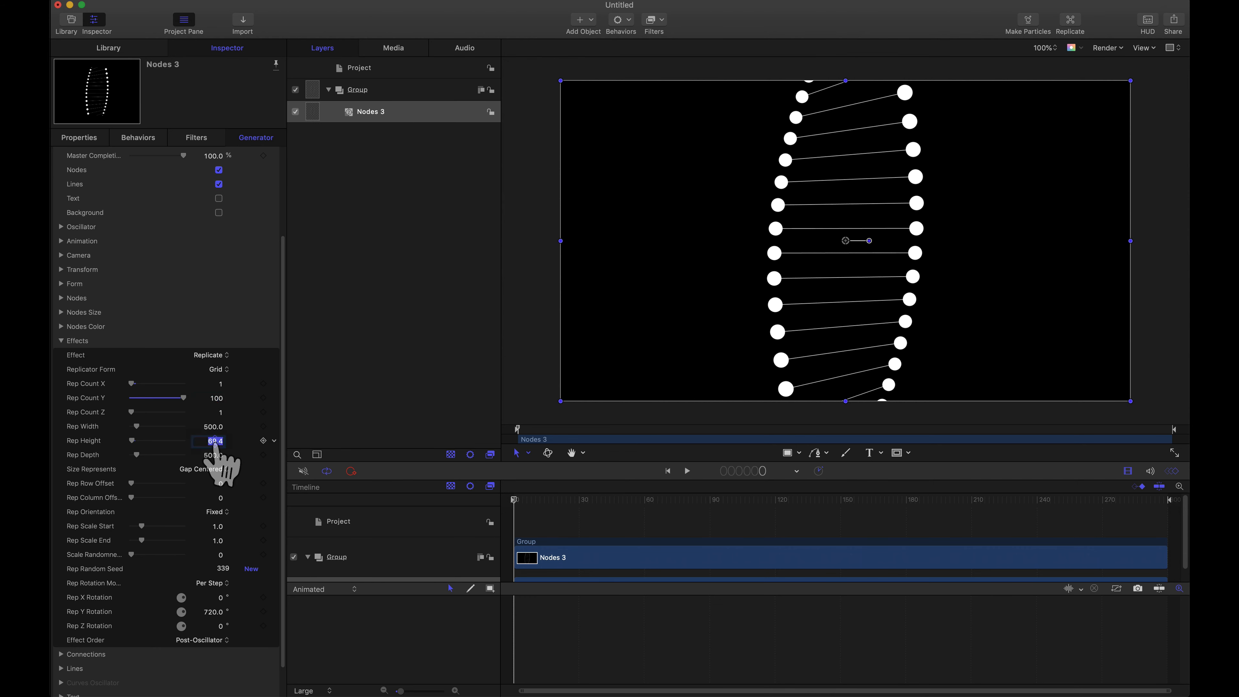
pyautogui.write('10')
pyautogui.press('Return')
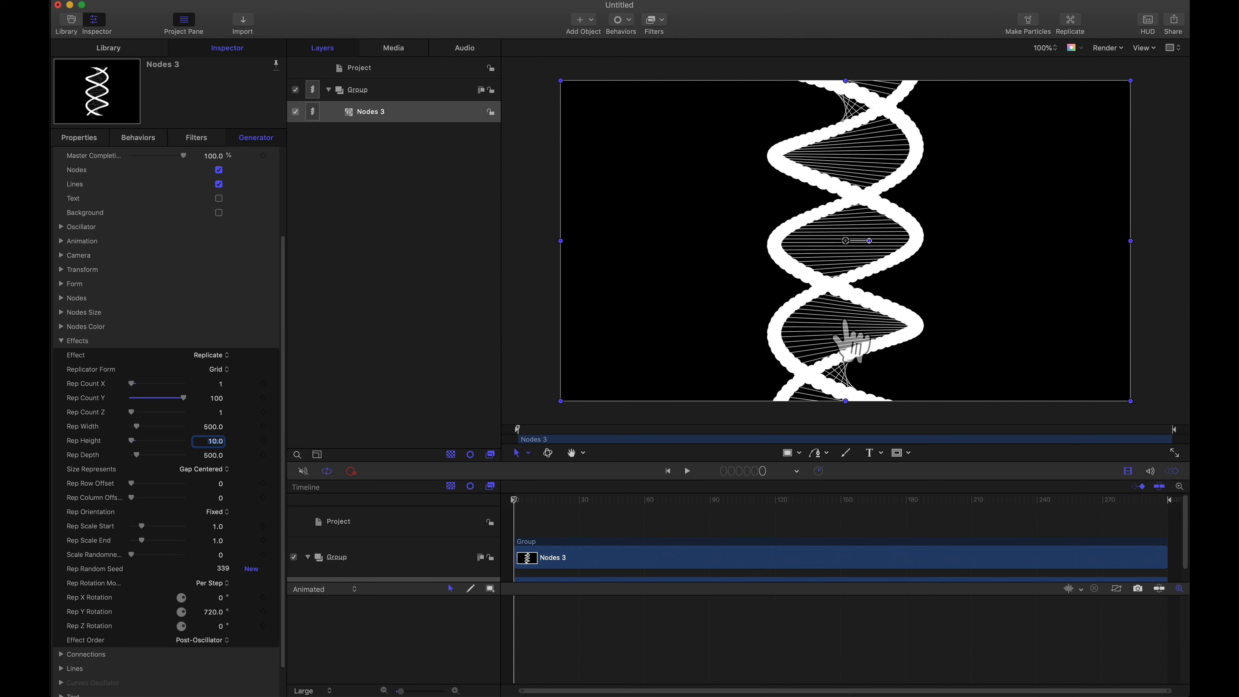
pyautogui.write('30')
pyautogui.press('Return')
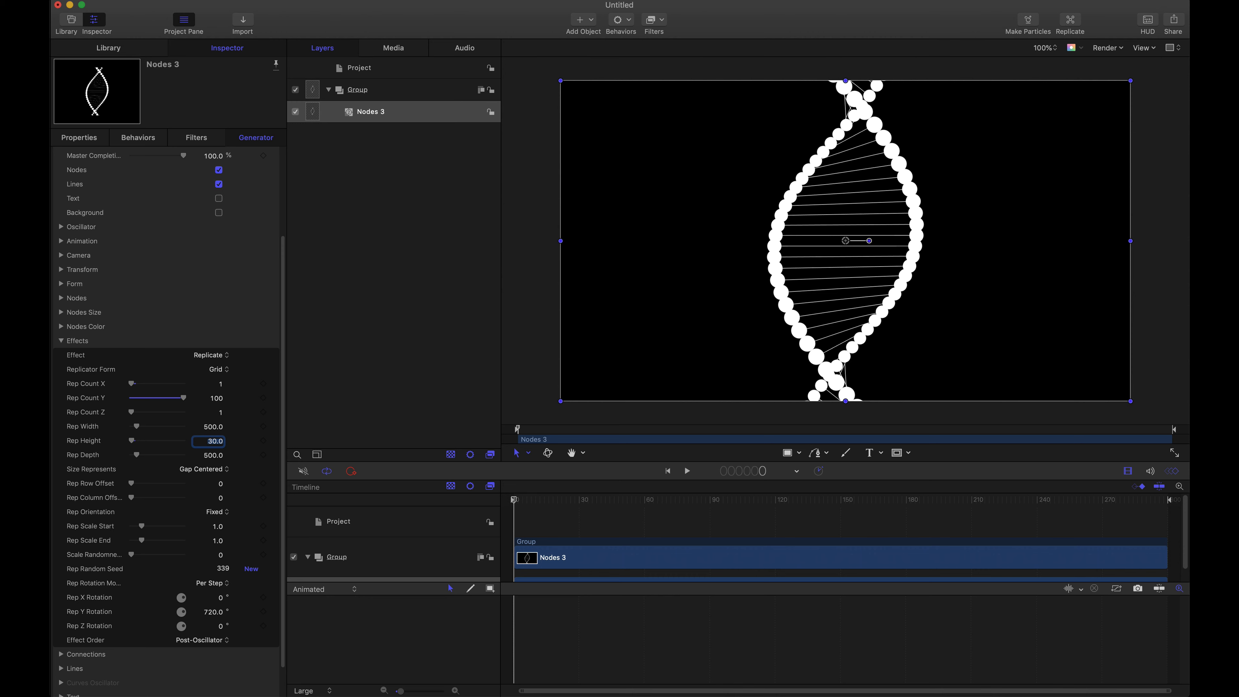
# Step: Set the nodes colour to cyan and the nodes colour mode to Shade
pyautogui.click(64, 341)
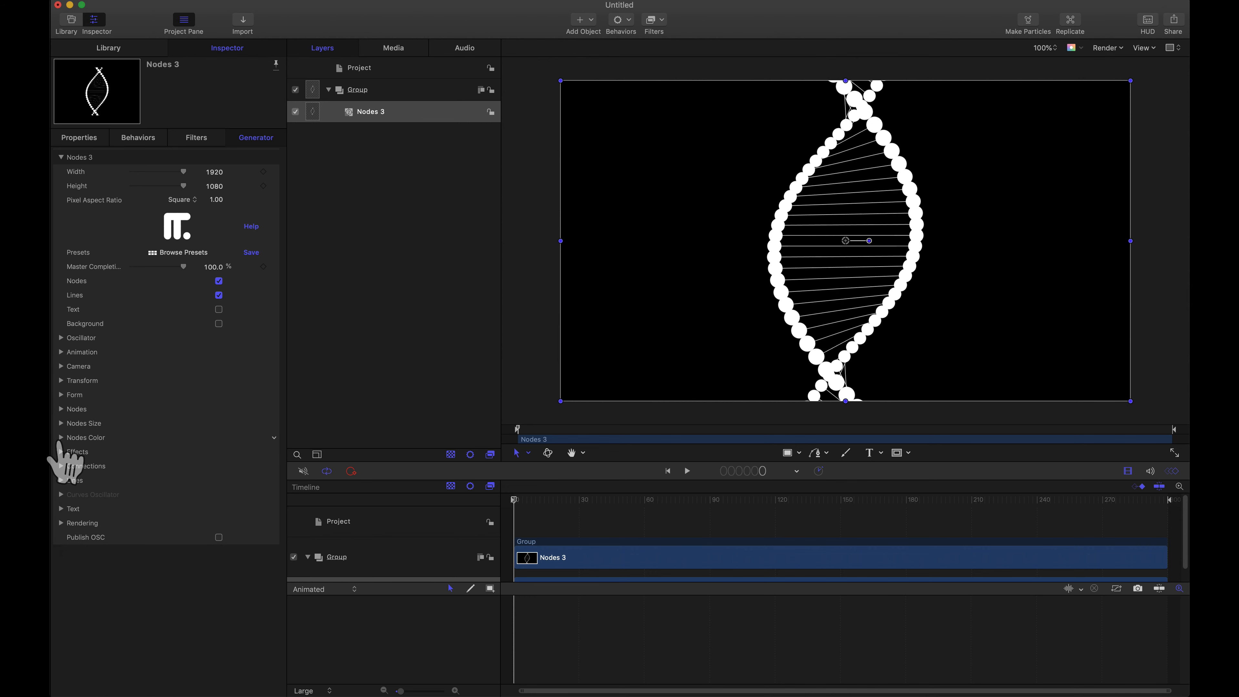
pyautogui.click(60, 437)
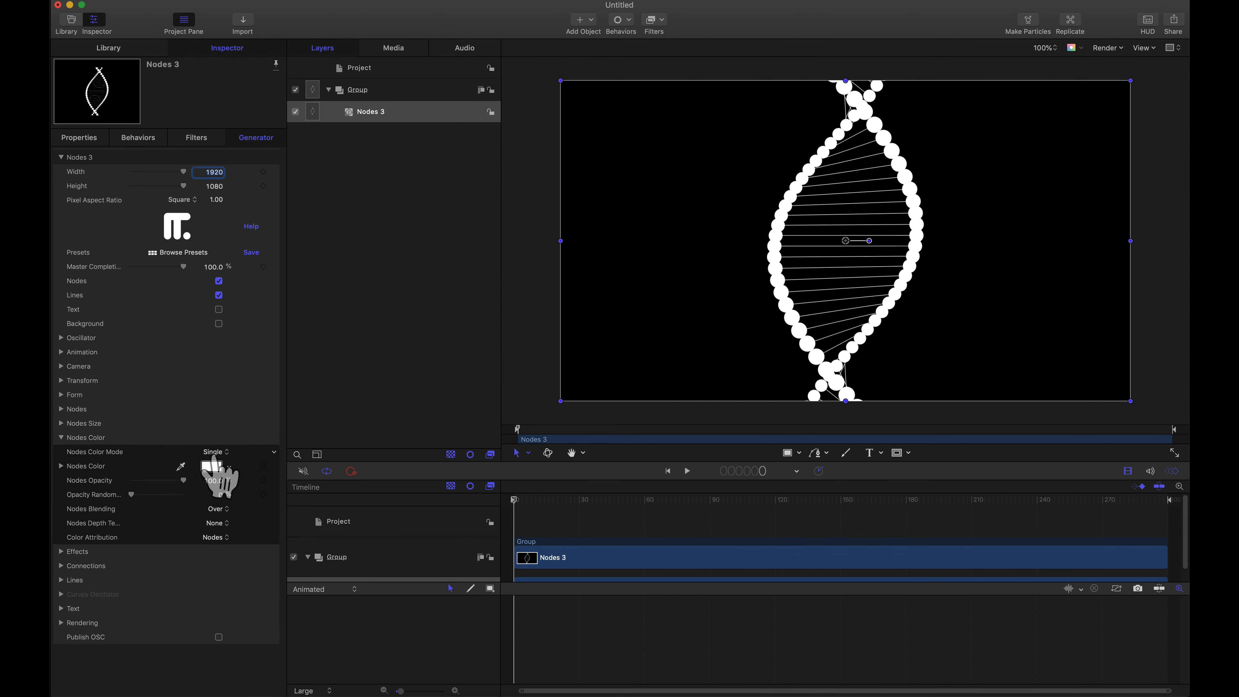
pyautogui.click(214, 453)
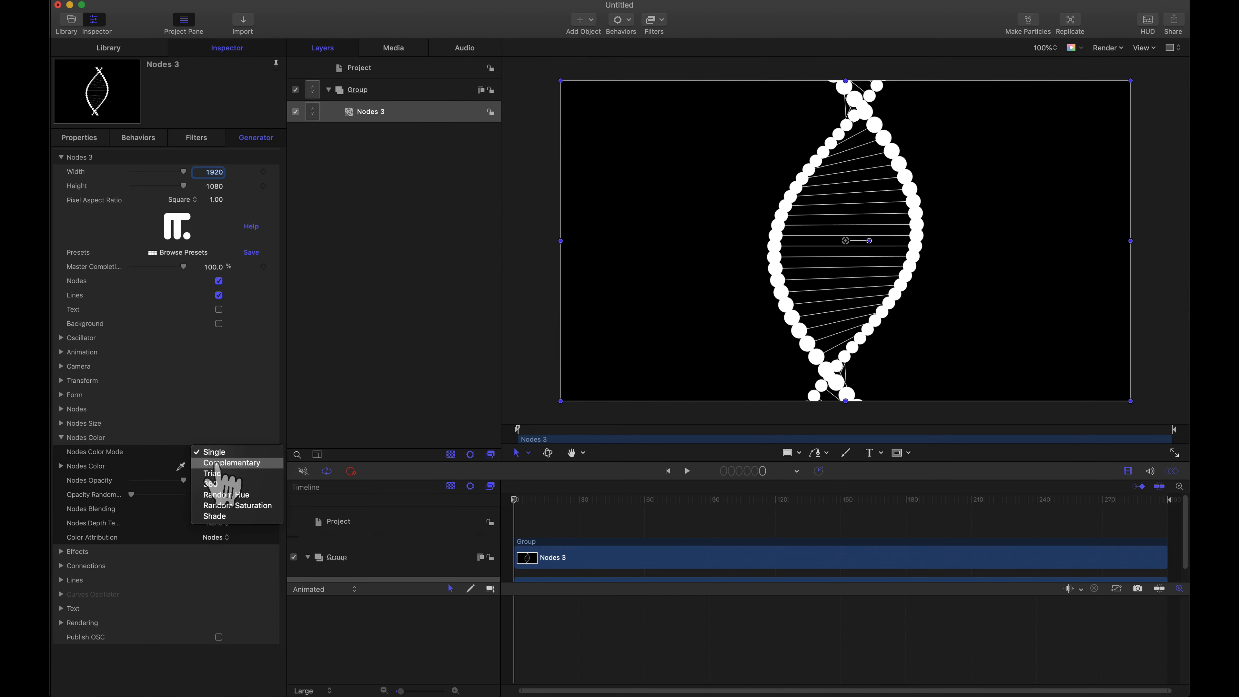
pyautogui.click(225, 495)
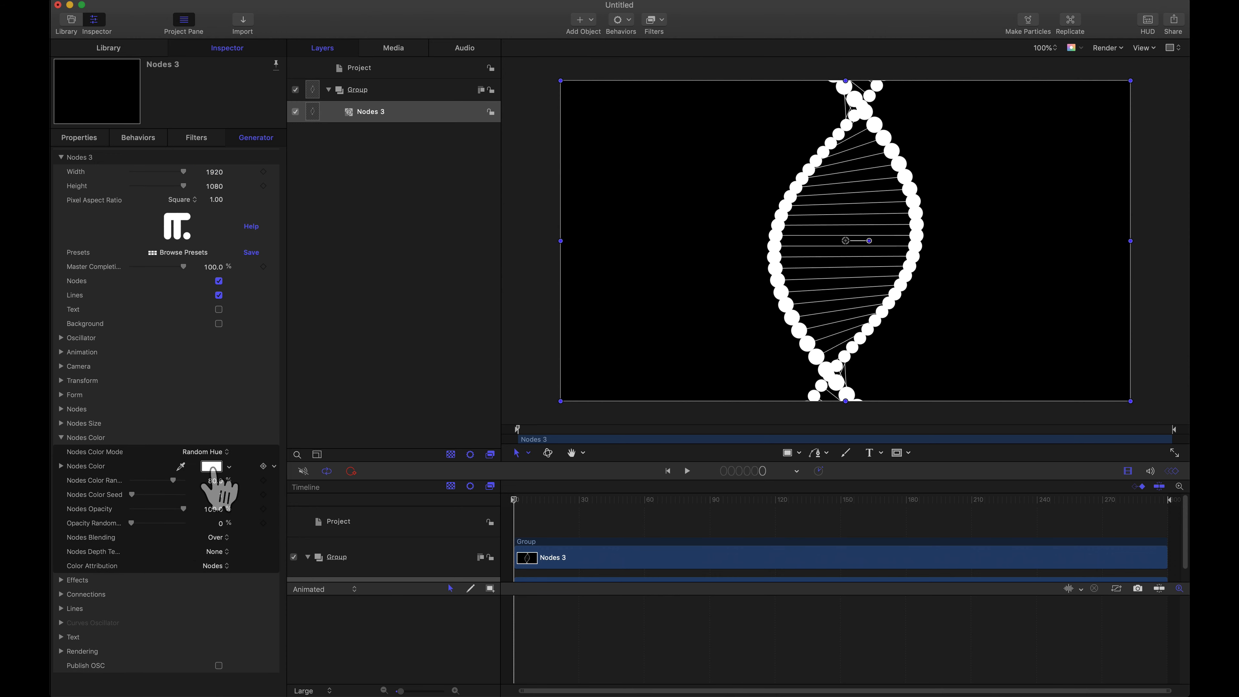
pyautogui.click(211, 467)
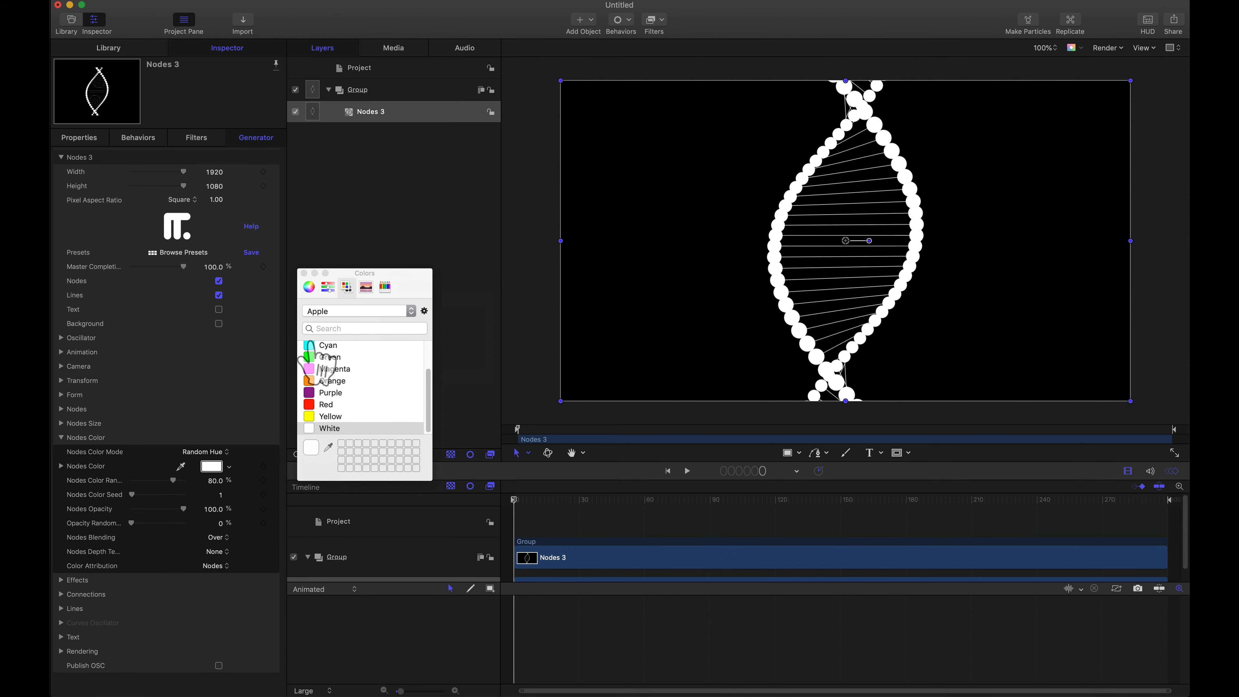
pyautogui.click(309, 348)
pyautogui.moveTo(317, 370); pyautogui.dragTo(205, 454)
pyautogui.click(205, 452)
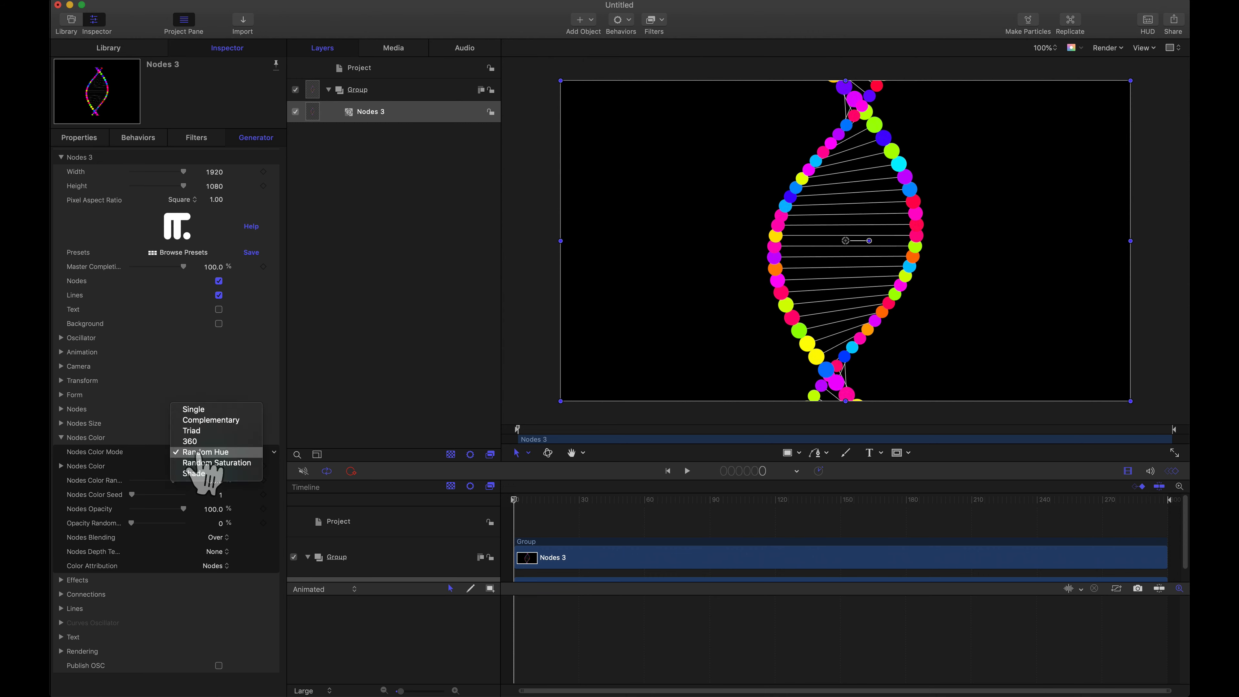
pyautogui.click(205, 473)
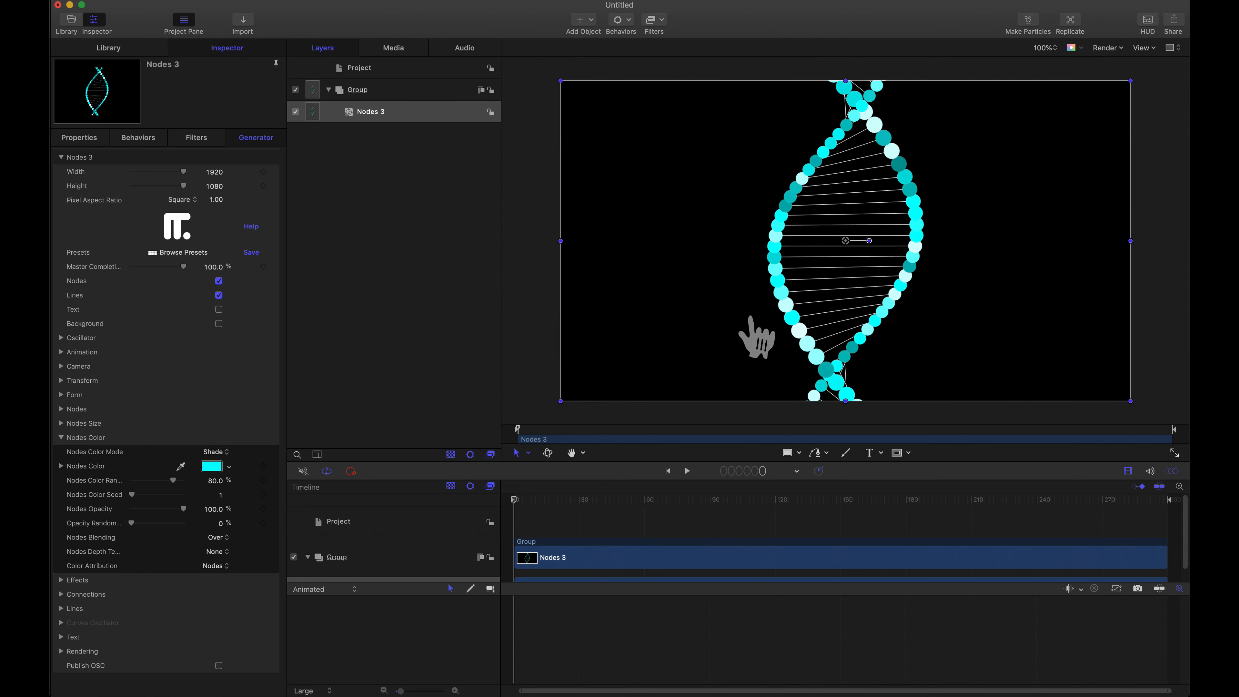
# Step: Change the nodes type to Soft Shape
pyautogui.click(61, 410)
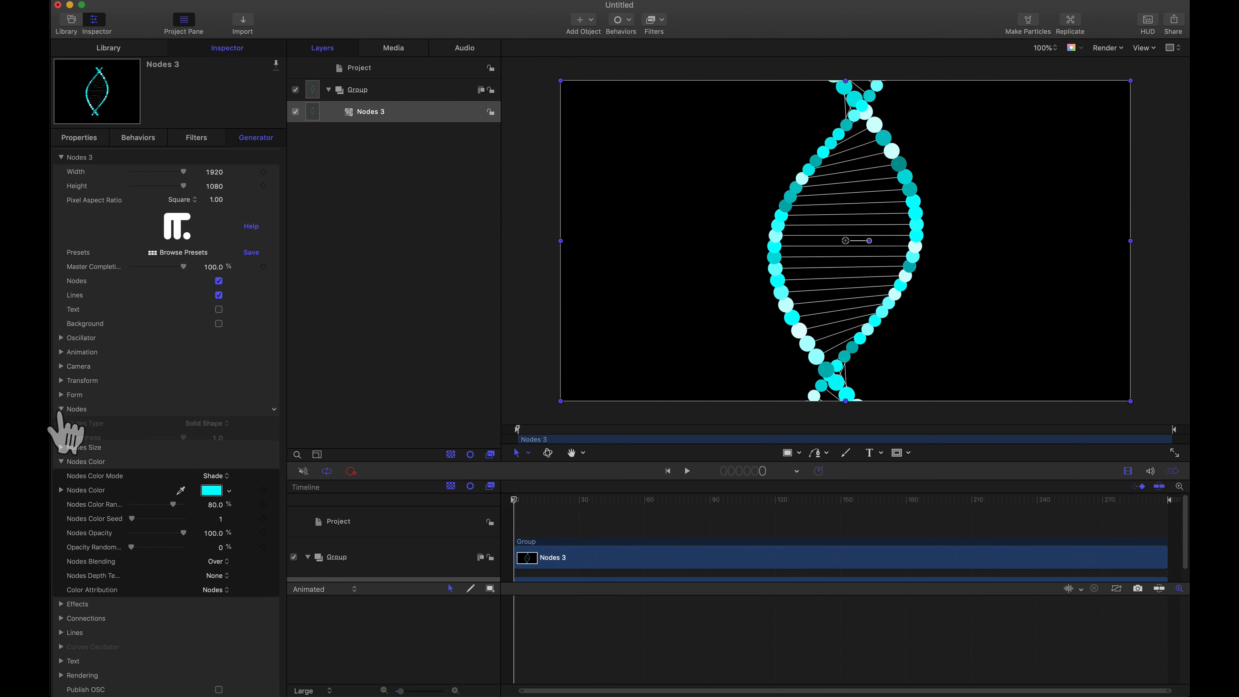
pyautogui.click(211, 423)
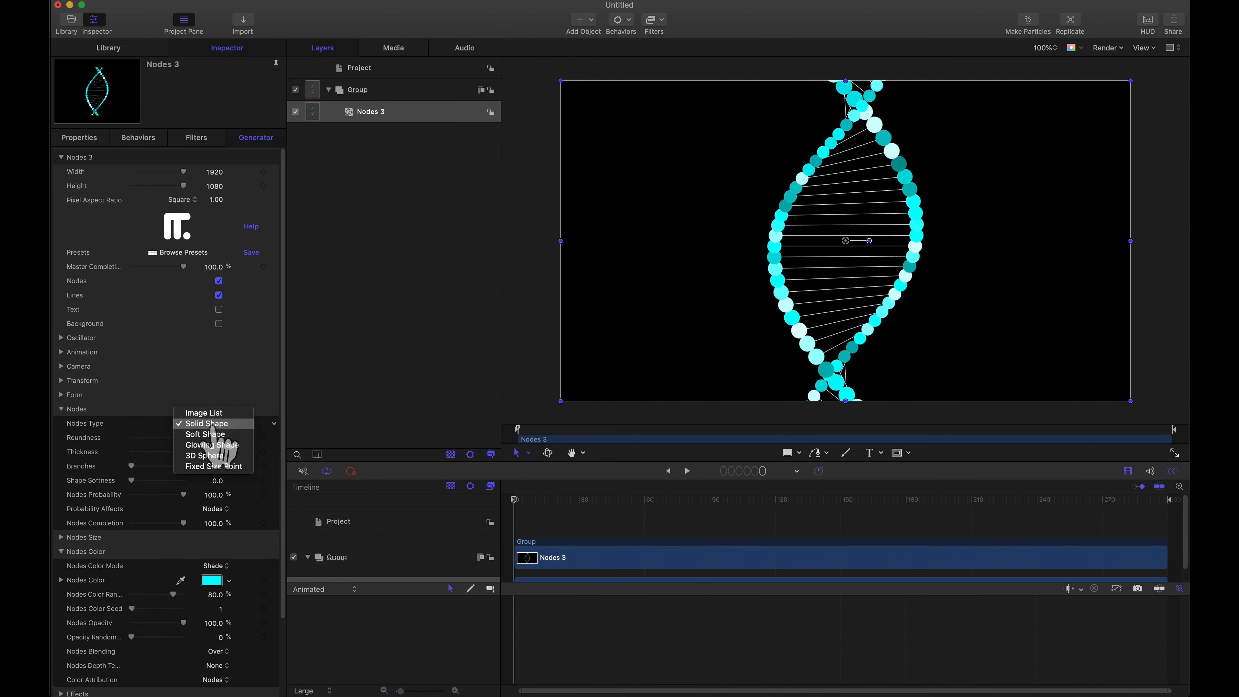
pyautogui.click(215, 434)
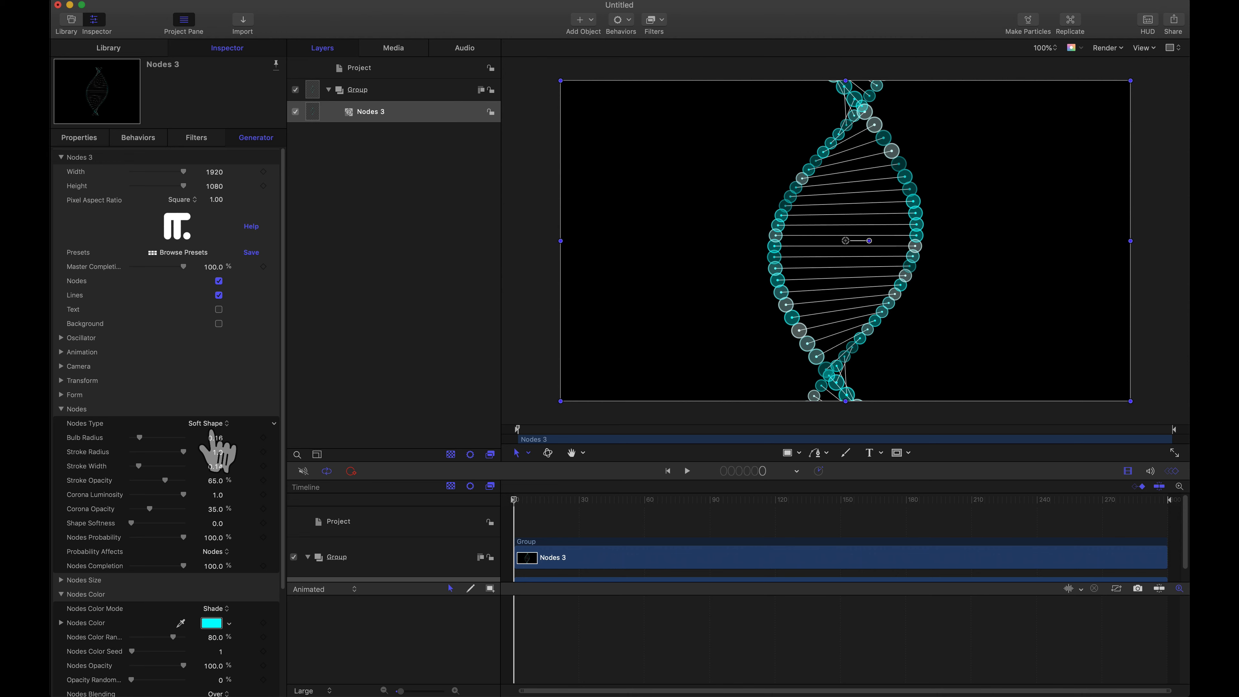
pyautogui.click(61, 410)
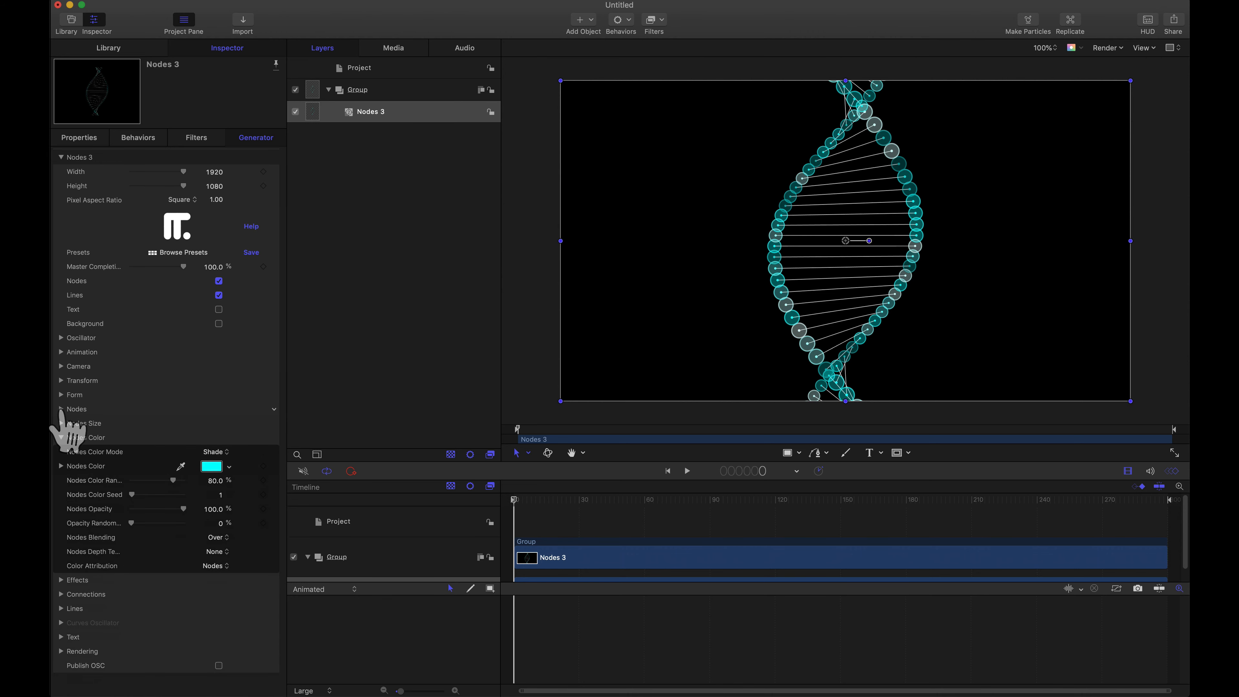
# Step: Set the colour of the connecting lines to red
pyautogui.click(61, 437)
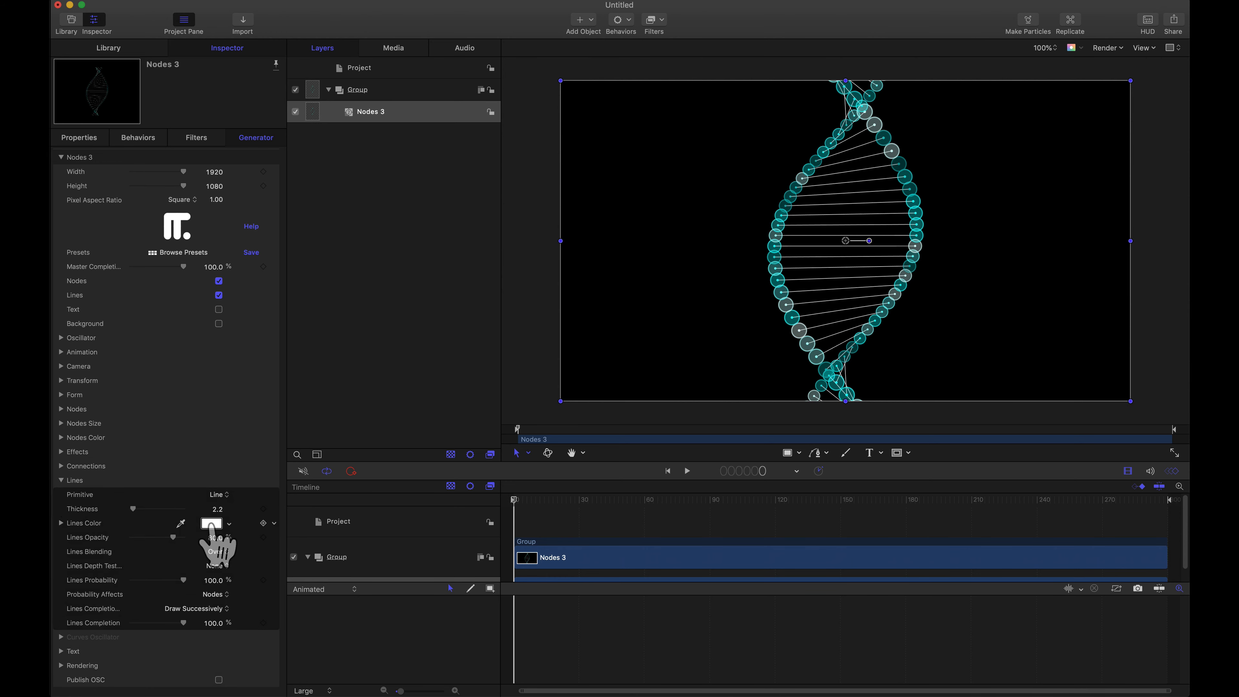
pyautogui.click(211, 525)
pyautogui.click(325, 404)
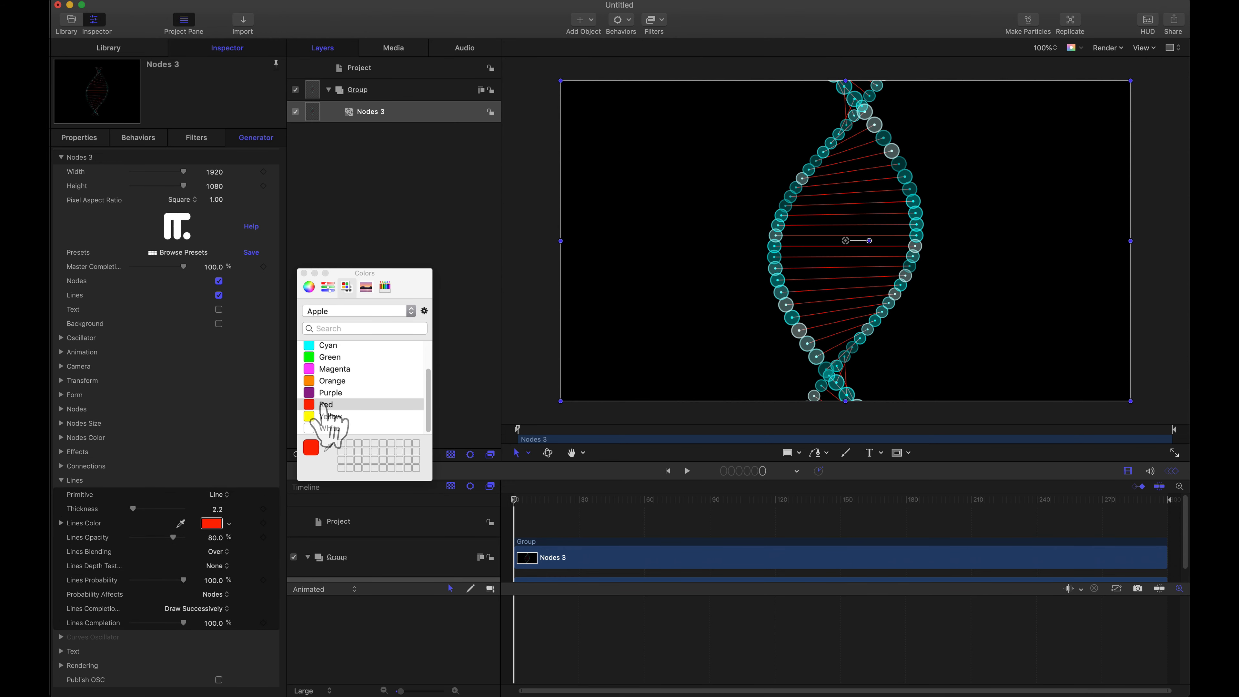
pyautogui.click(304, 272)
# Step: Change the lines primitive to Curved Tube with a start and end thickness of 4
pyautogui.click(218, 494)
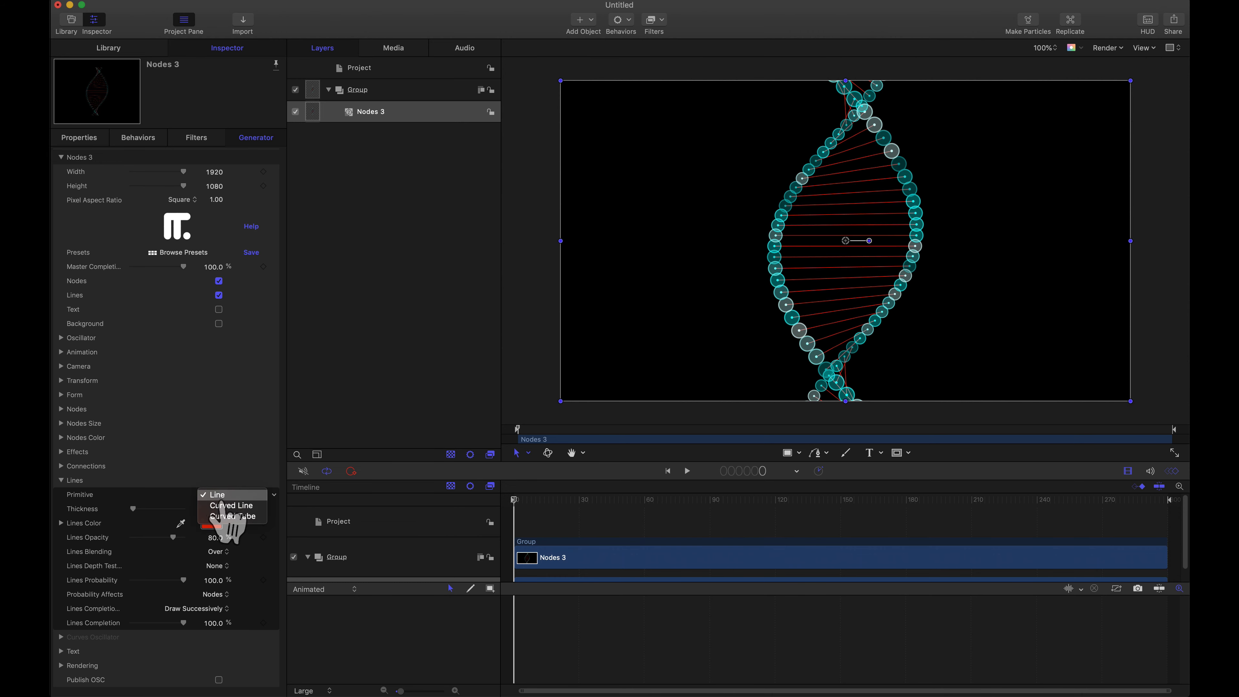
pyautogui.click(225, 518)
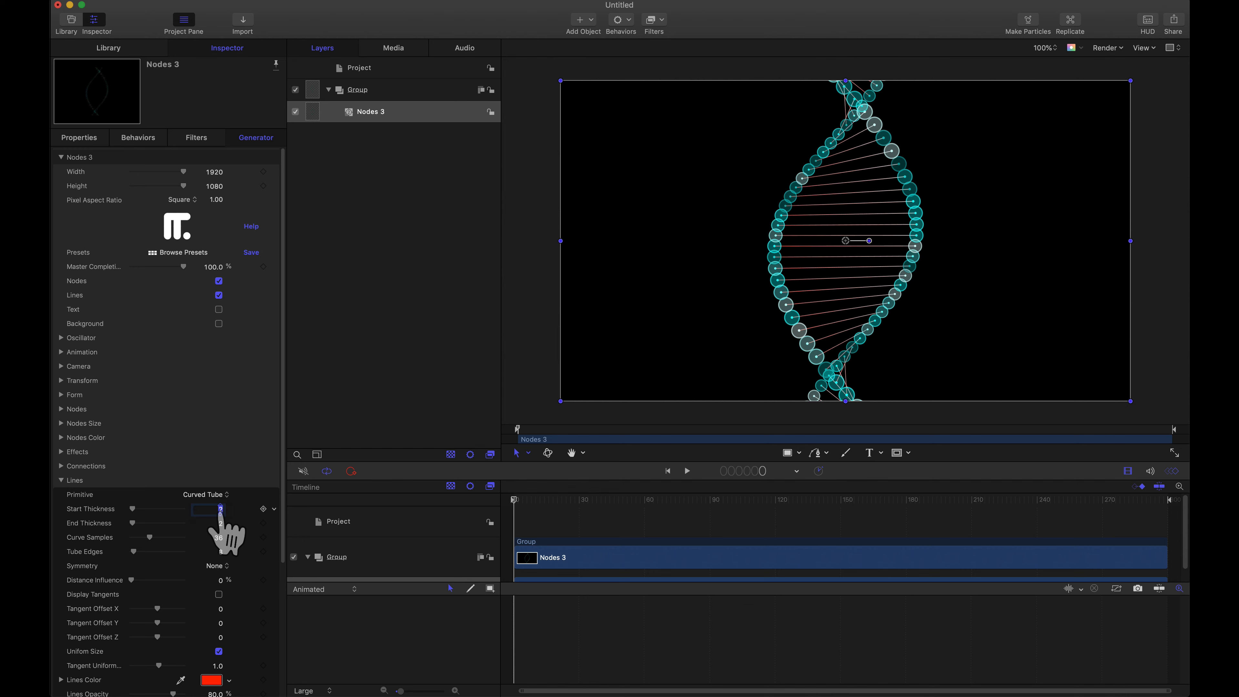
pyautogui.write('4')
pyautogui.press('Tab')
pyautogui.write('4')
pyautogui.press('Tab')
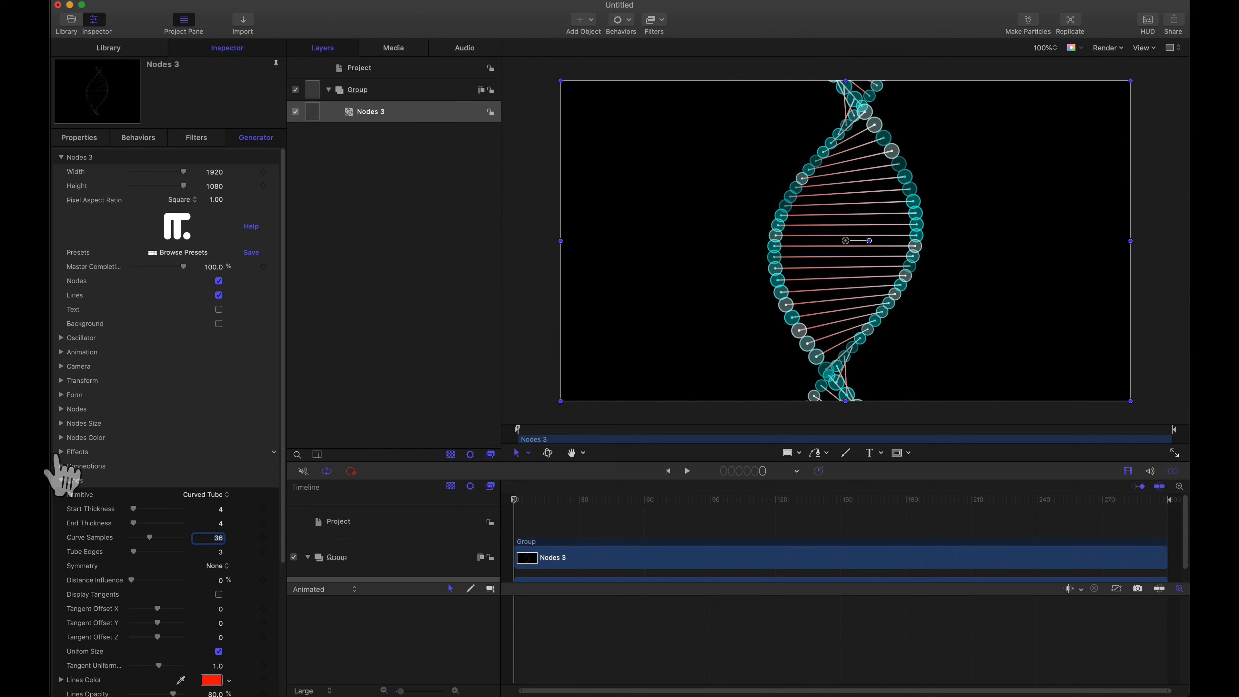
# Step: Set the replicator's Rep Height to 50
pyautogui.click(60, 452)
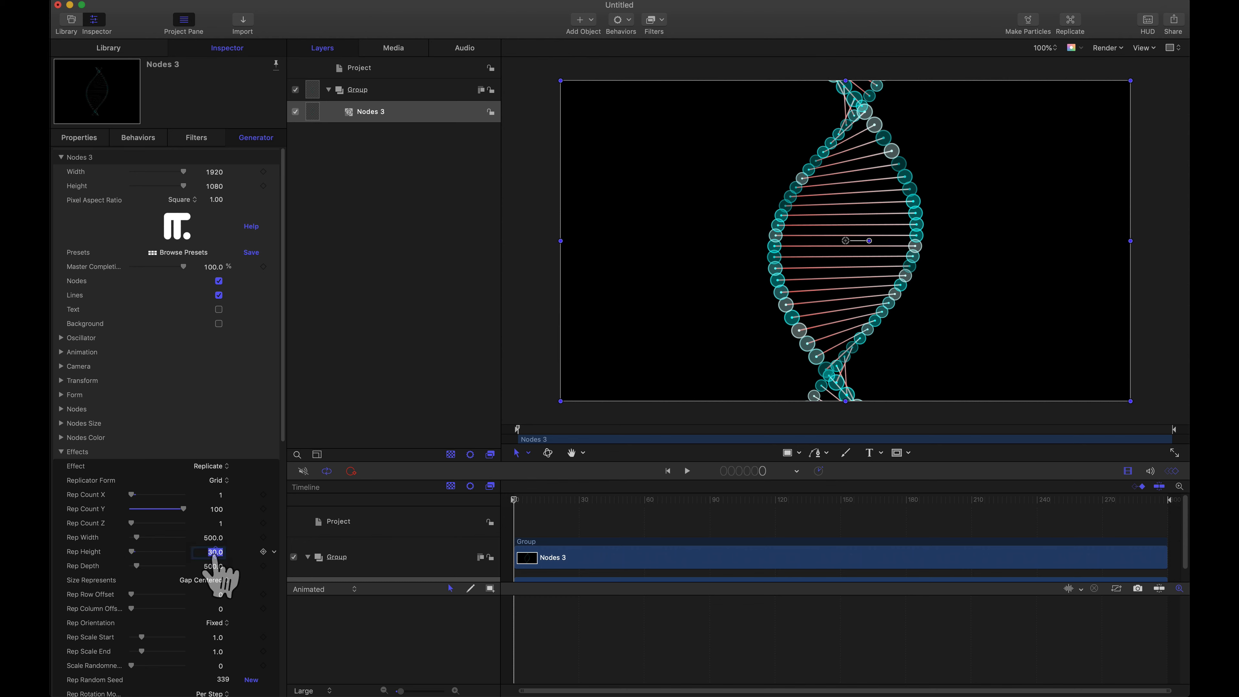
pyautogui.click(214, 554)
pyautogui.write('50')
pyautogui.press('Return')
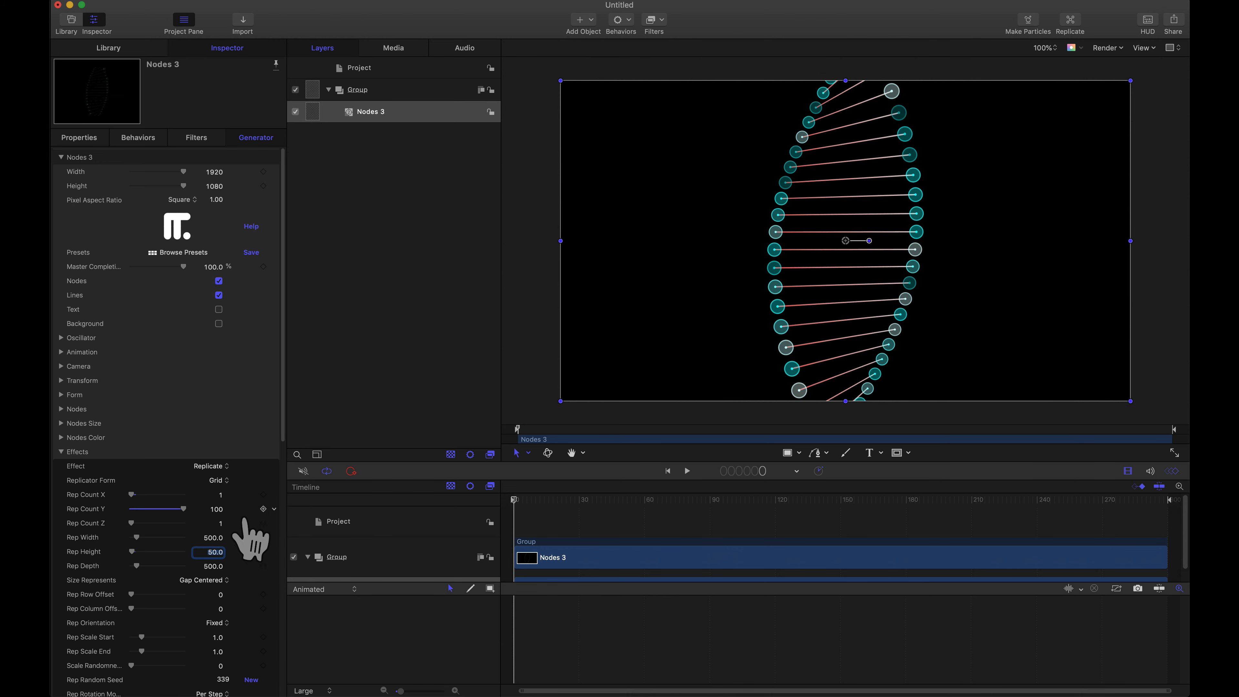
# Step: Set the replicator's Rep Y Rotation to 900° to twist the helix further
pyautogui.scroll(-3, 219, 634)
pyautogui.scroll(-2, 218, 630)
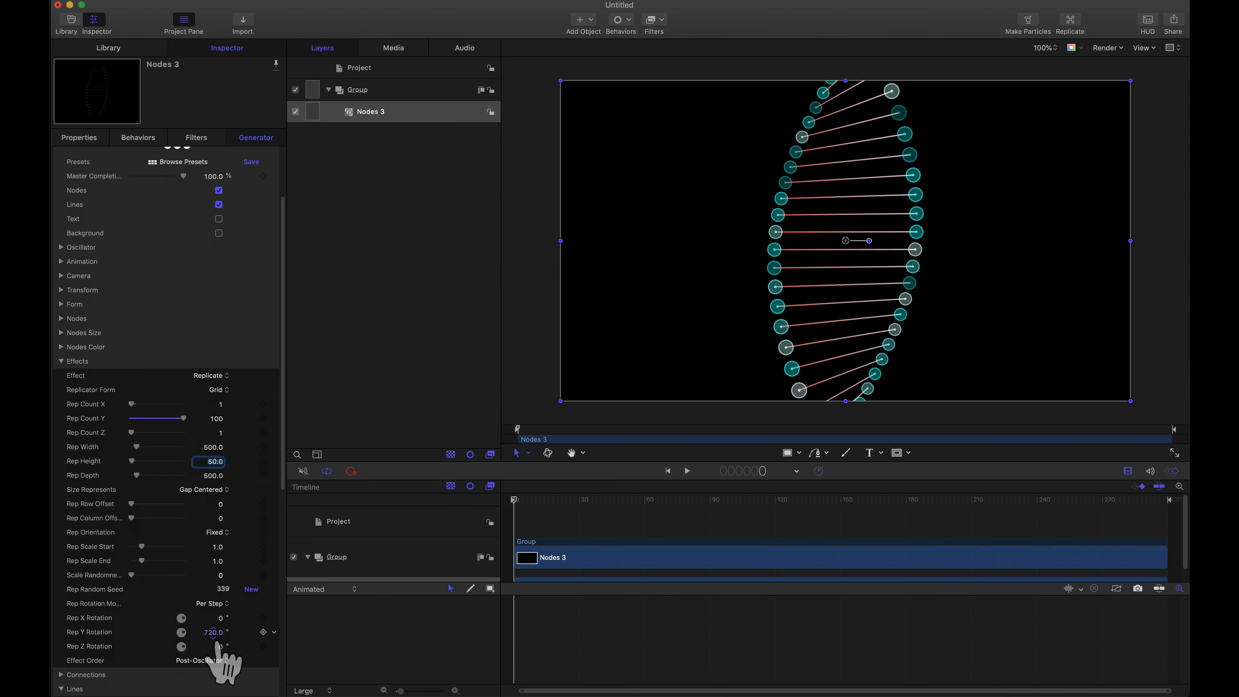
pyautogui.click(211, 632)
pyautogui.write('900')
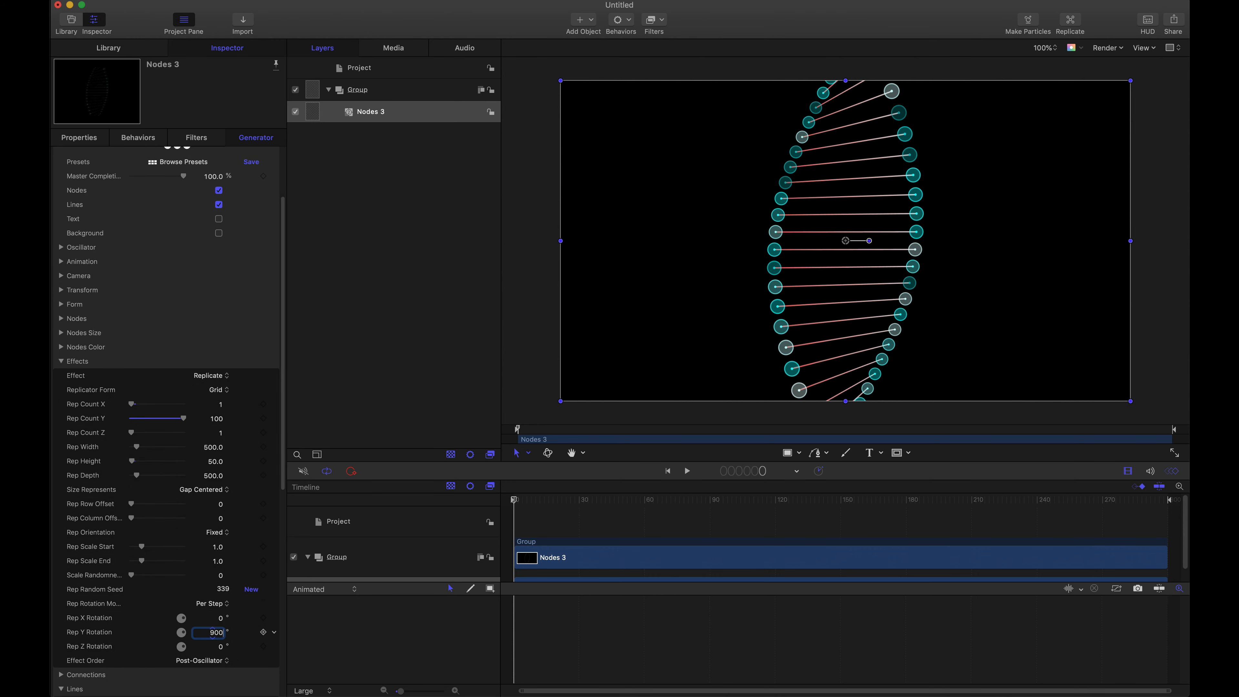
pyautogui.press('Return')
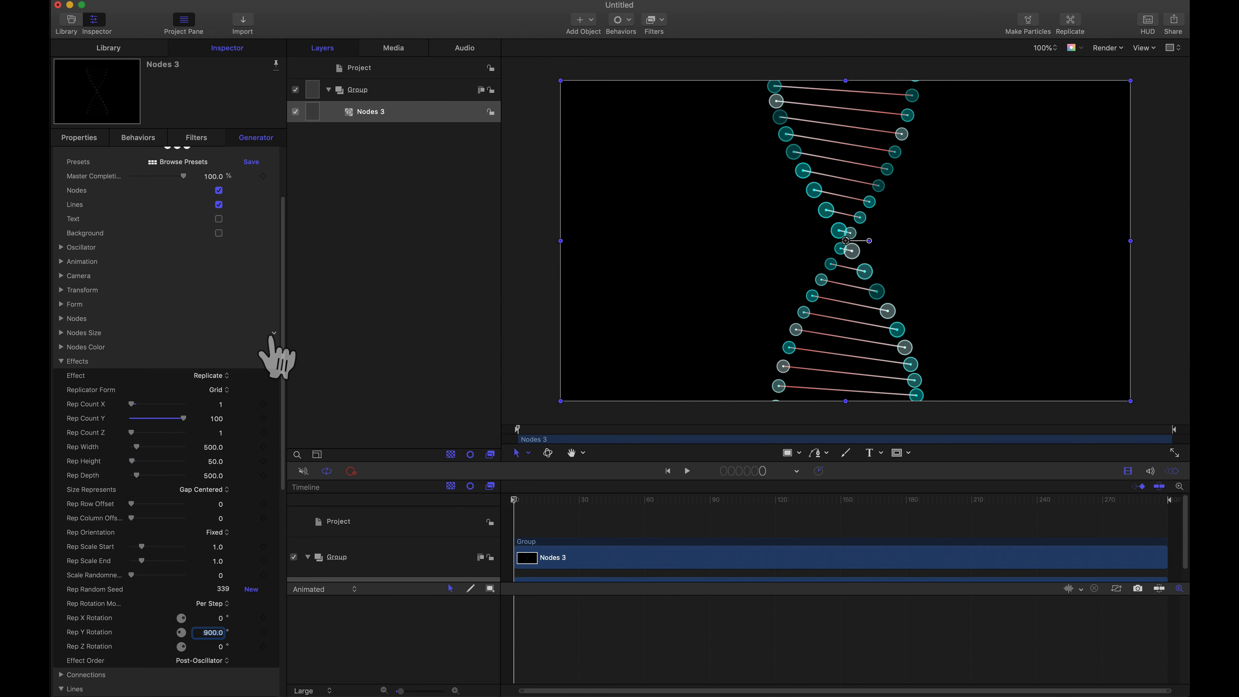
# Step: Animate Transform Rotation Y as the first animation destination with a speed of 10, and preview the playback
pyautogui.click(61, 362)
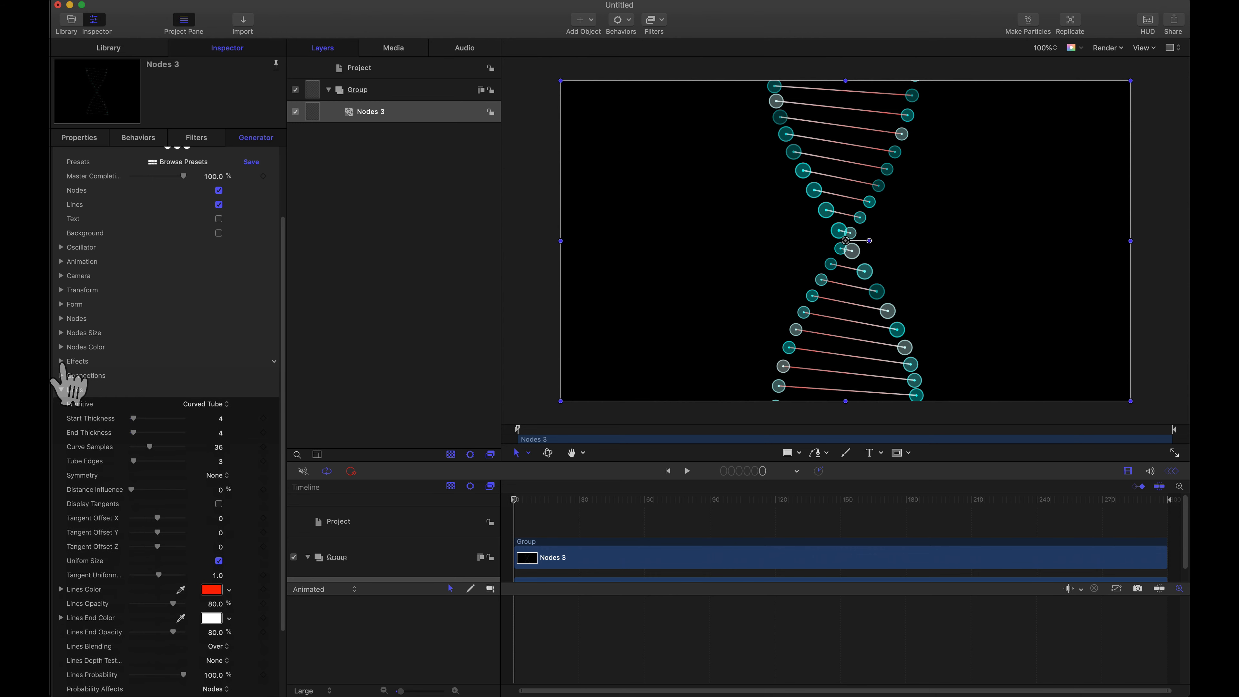
pyautogui.click(61, 390)
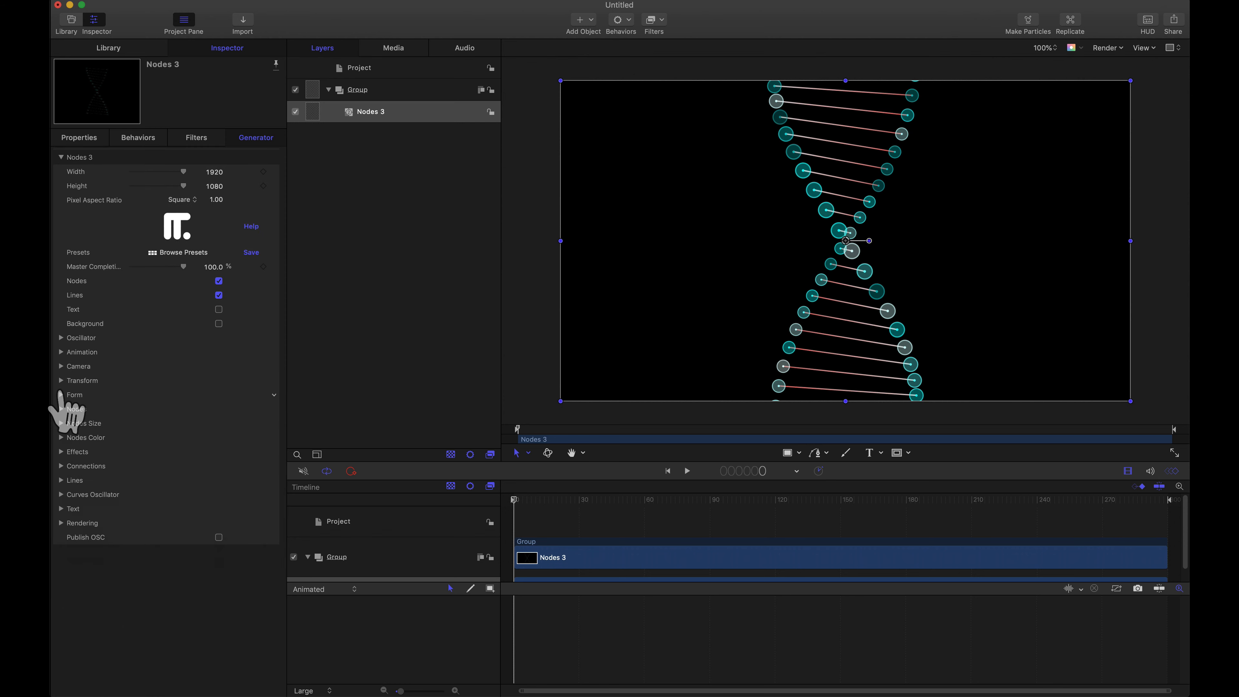
pyautogui.click(61, 352)
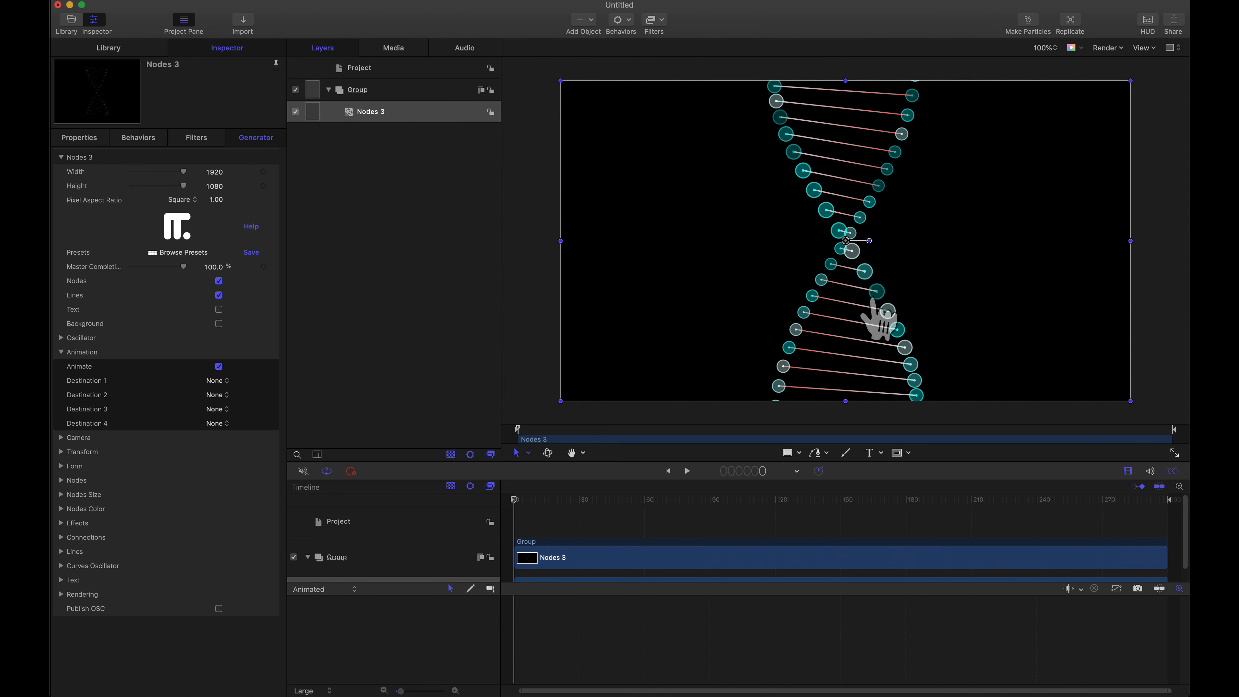
pyautogui.click(215, 381)
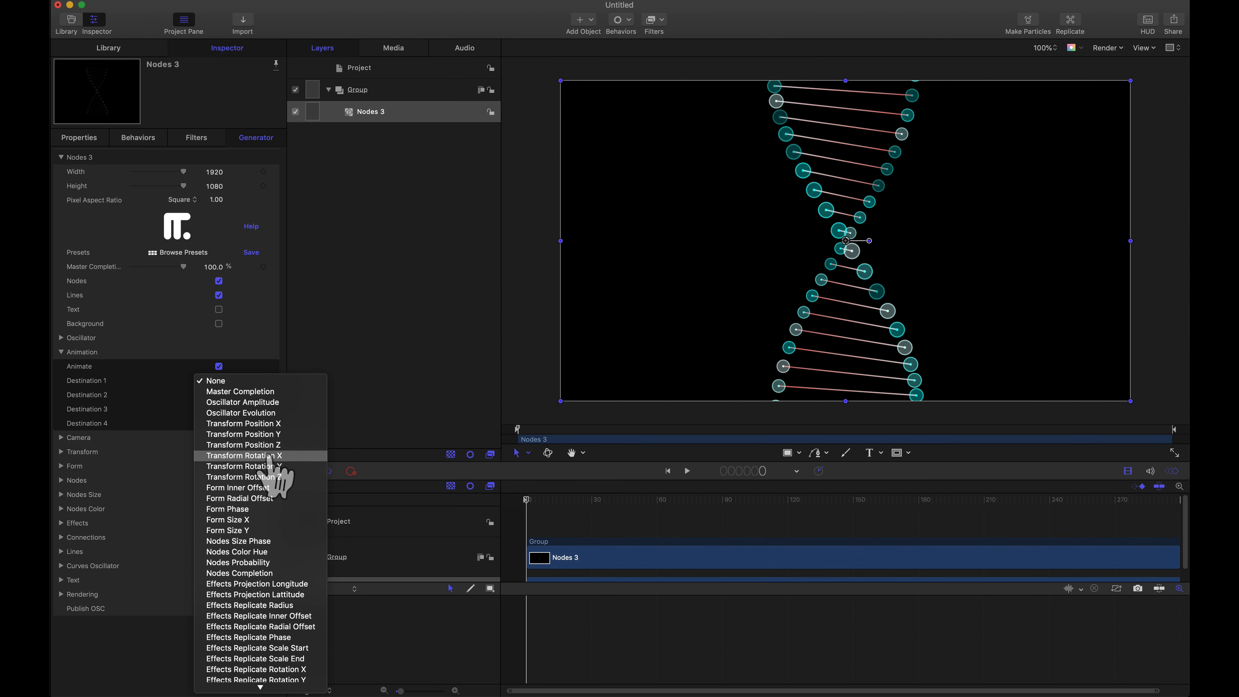
pyautogui.click(272, 466)
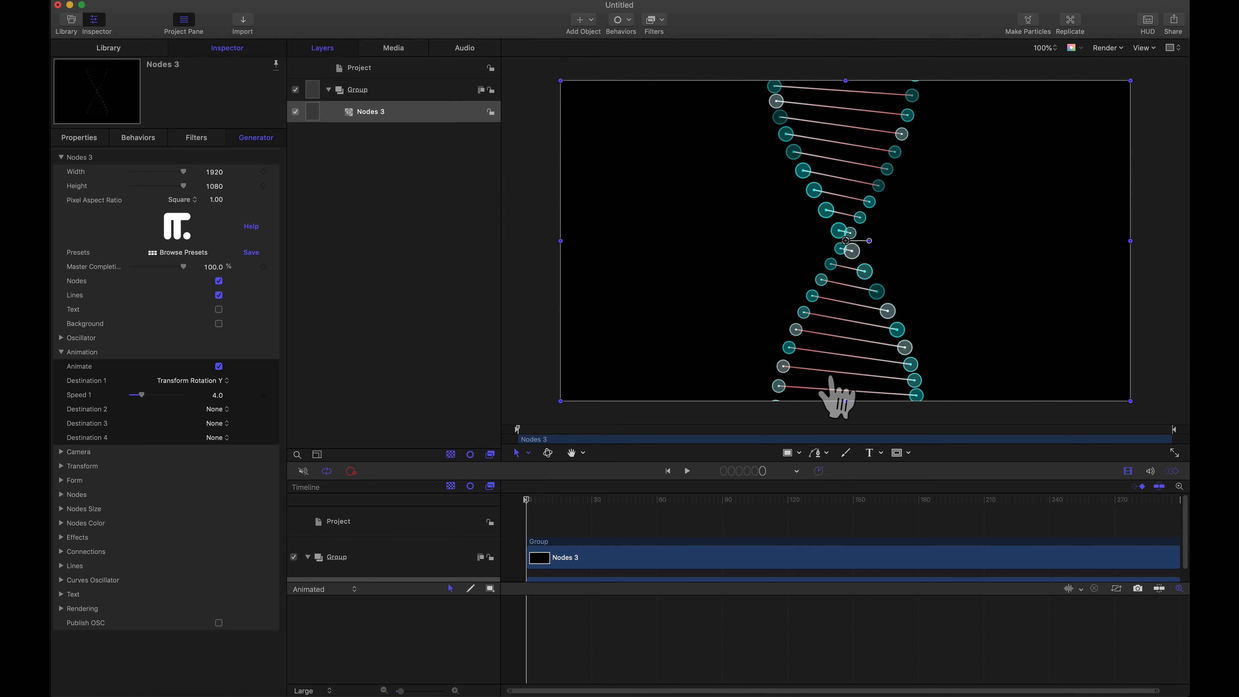
pyautogui.click(218, 395)
pyautogui.write('10')
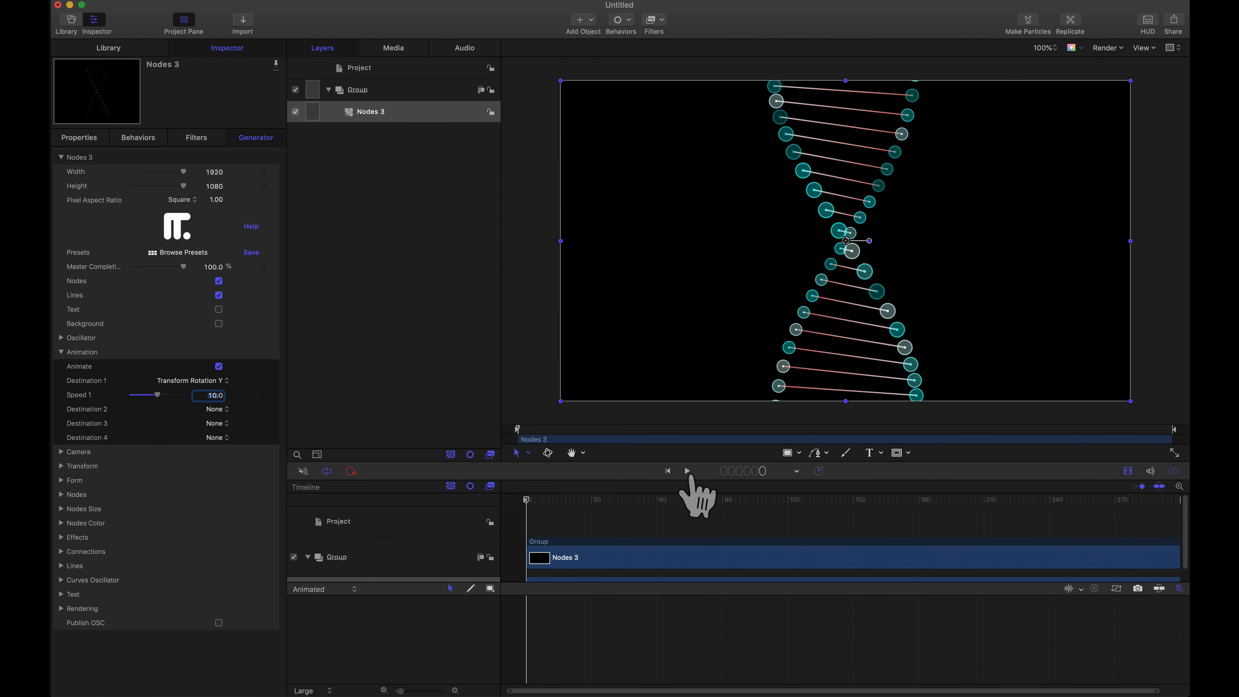
pyautogui.click(687, 471)
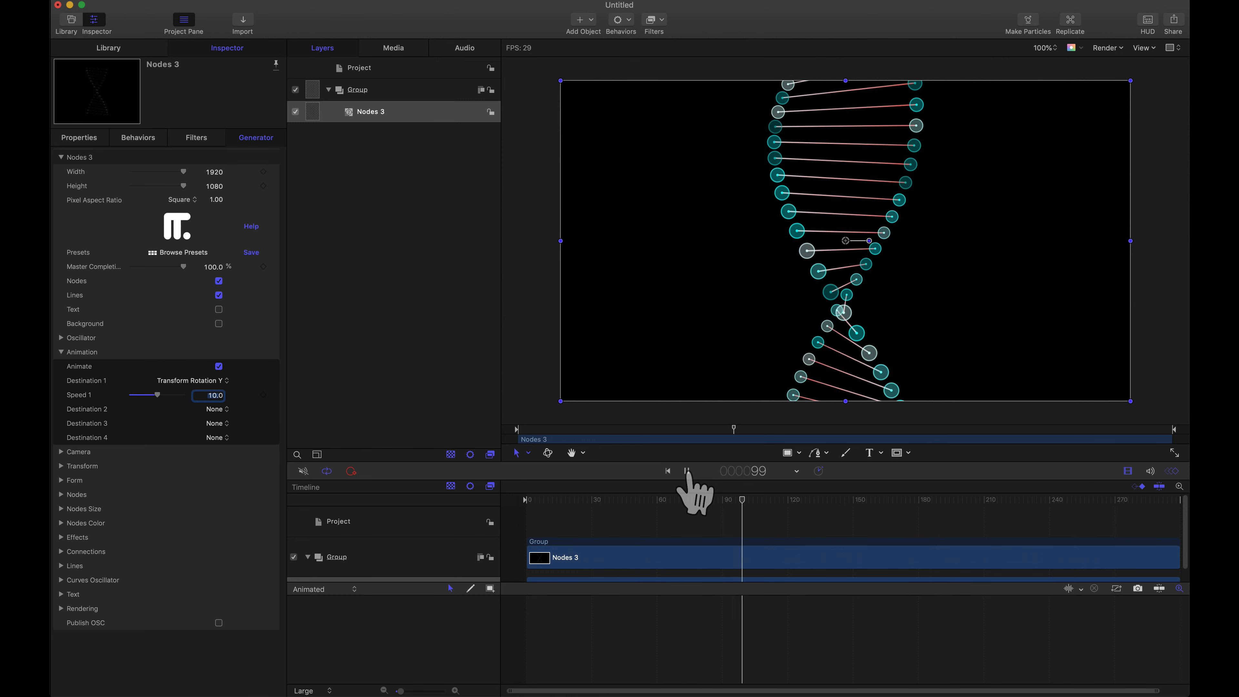
pyautogui.click(687, 471)
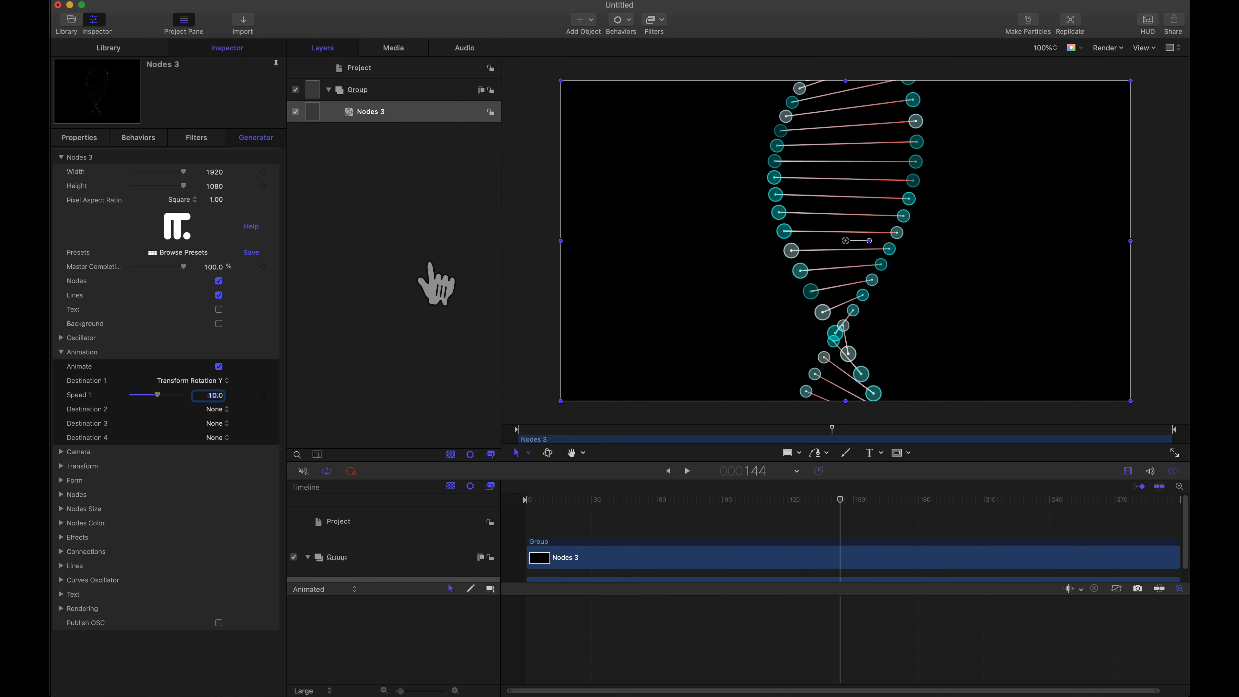
# Step: Add Transform Position Y as the second animation destination with a speed of 3, and preview it from the start
pyautogui.click(214, 412)
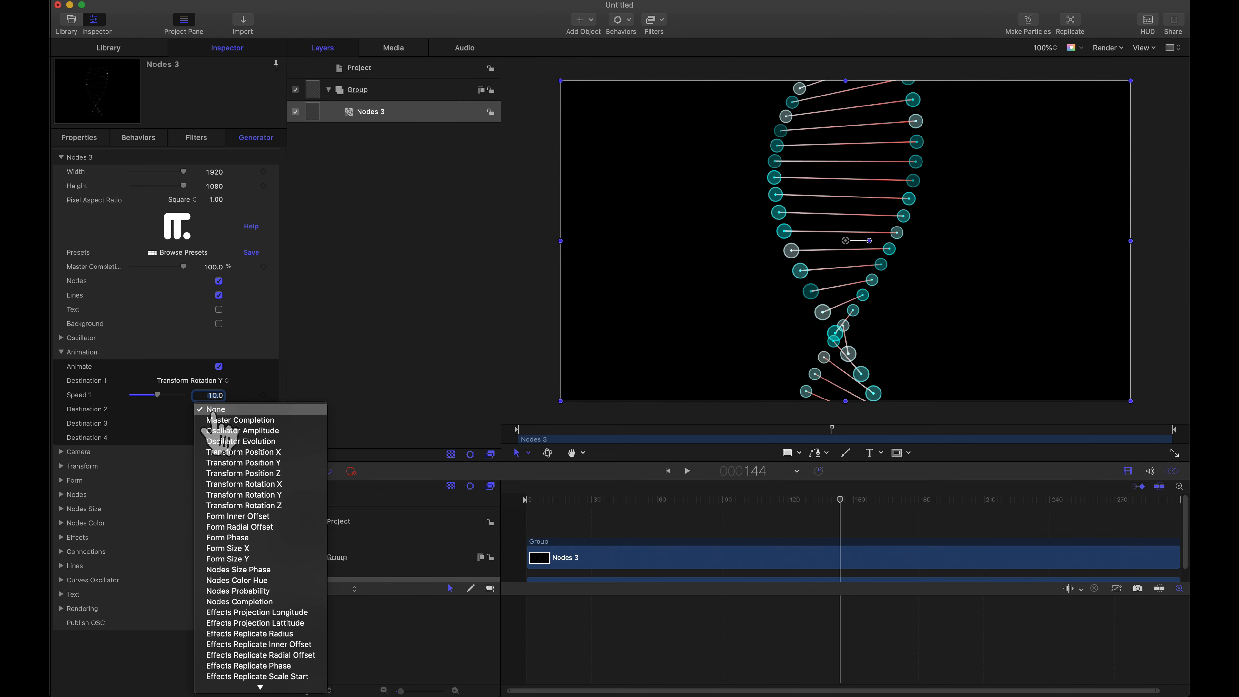
pyautogui.click(239, 464)
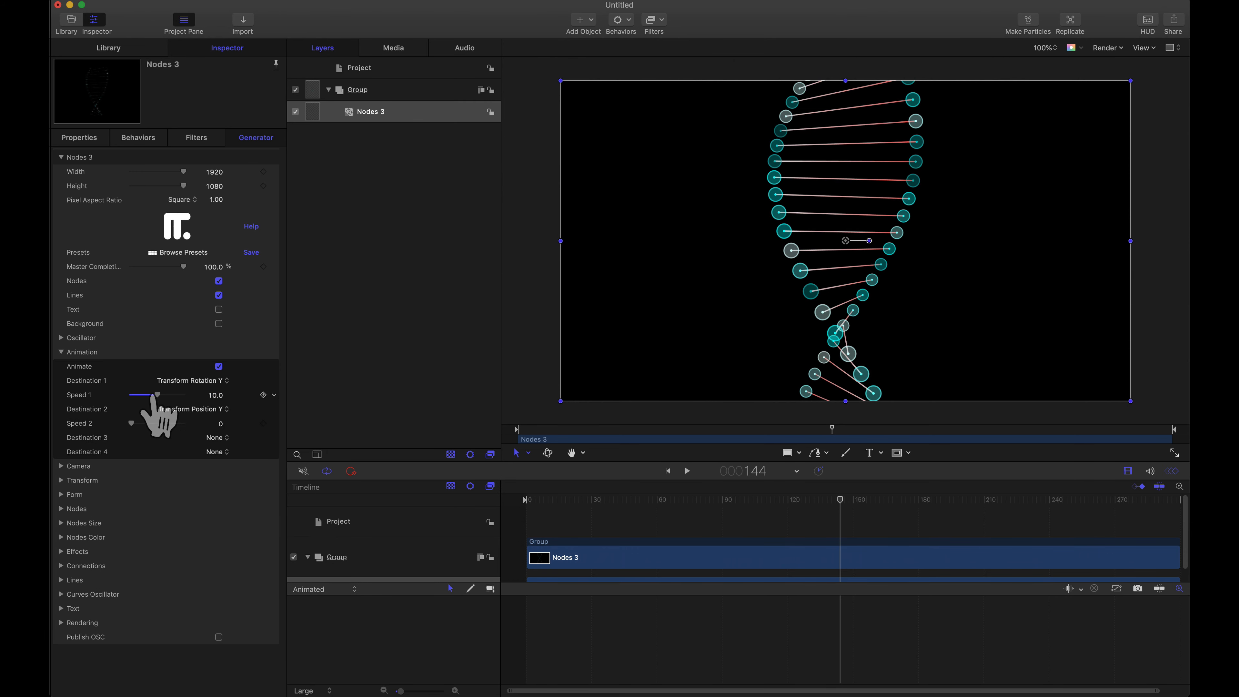
pyautogui.moveTo(132, 423); pyautogui.dragTo(138, 423)
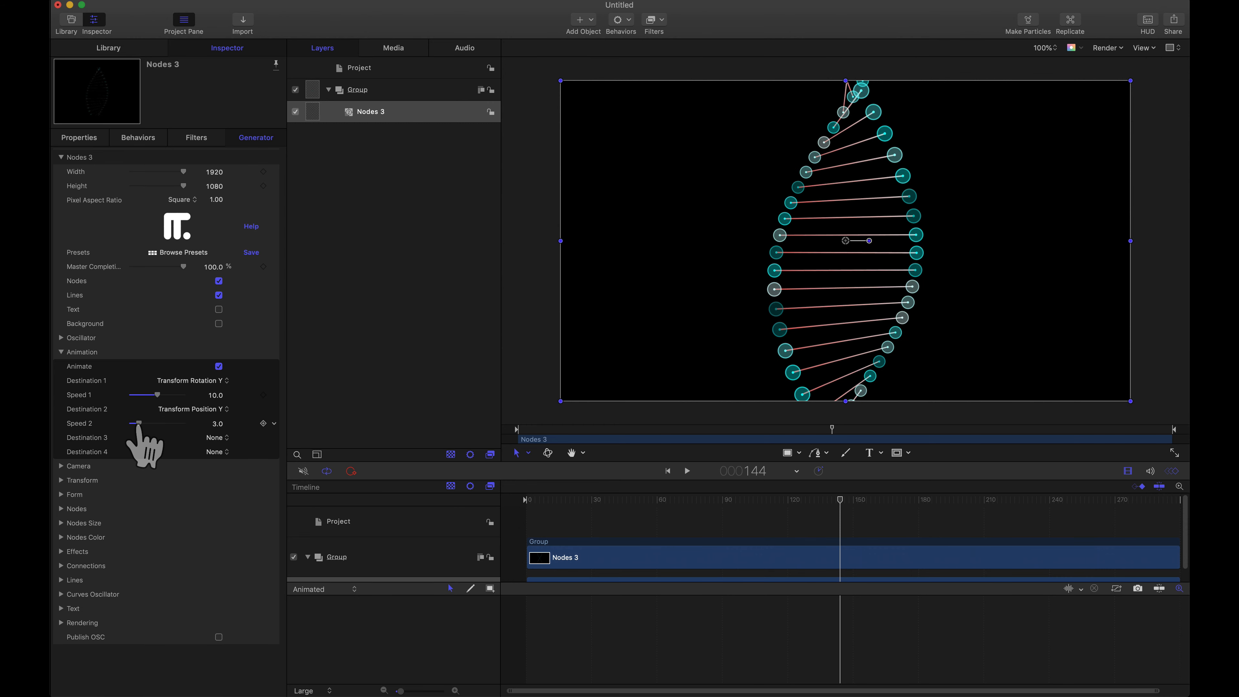
pyautogui.moveTo(564, 499); pyautogui.dragTo(485, 499)
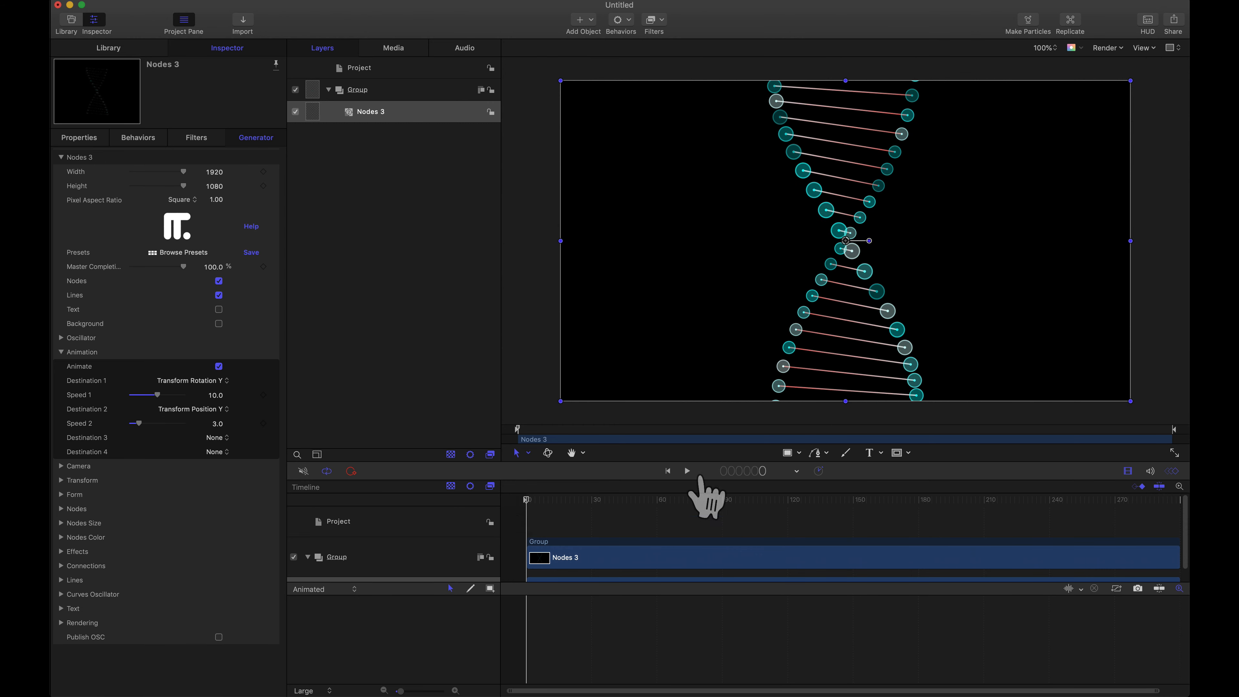
pyautogui.click(687, 470)
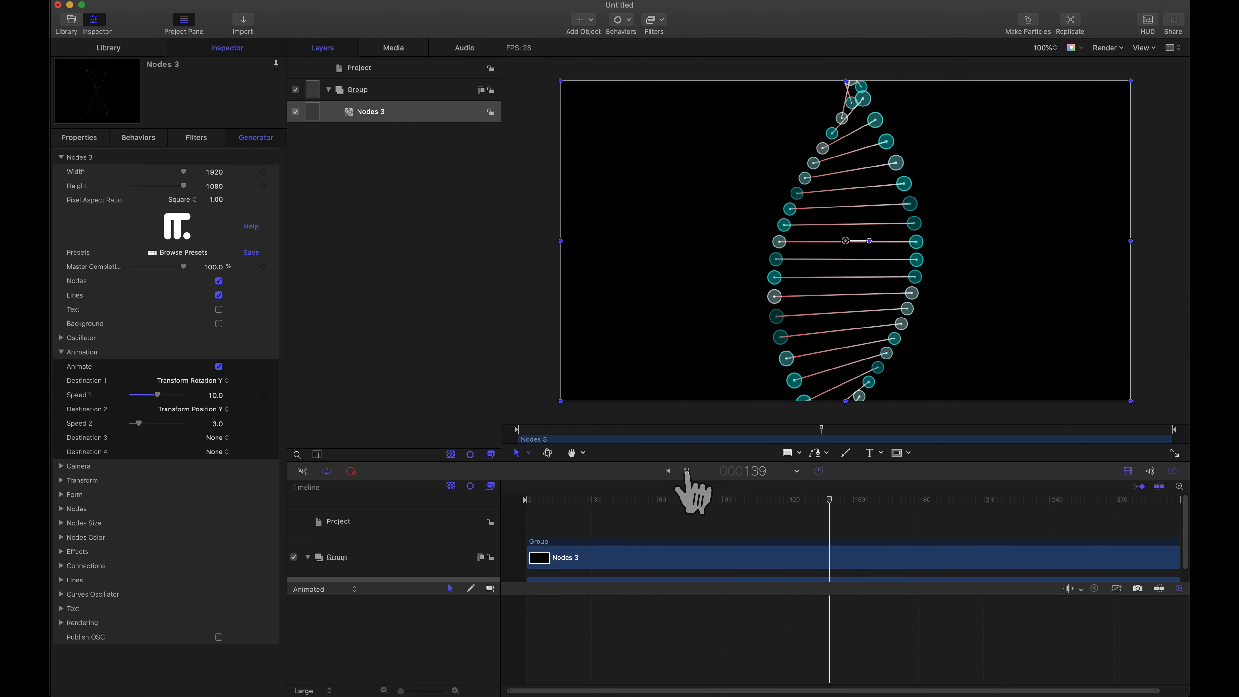
pyautogui.click(686, 471)
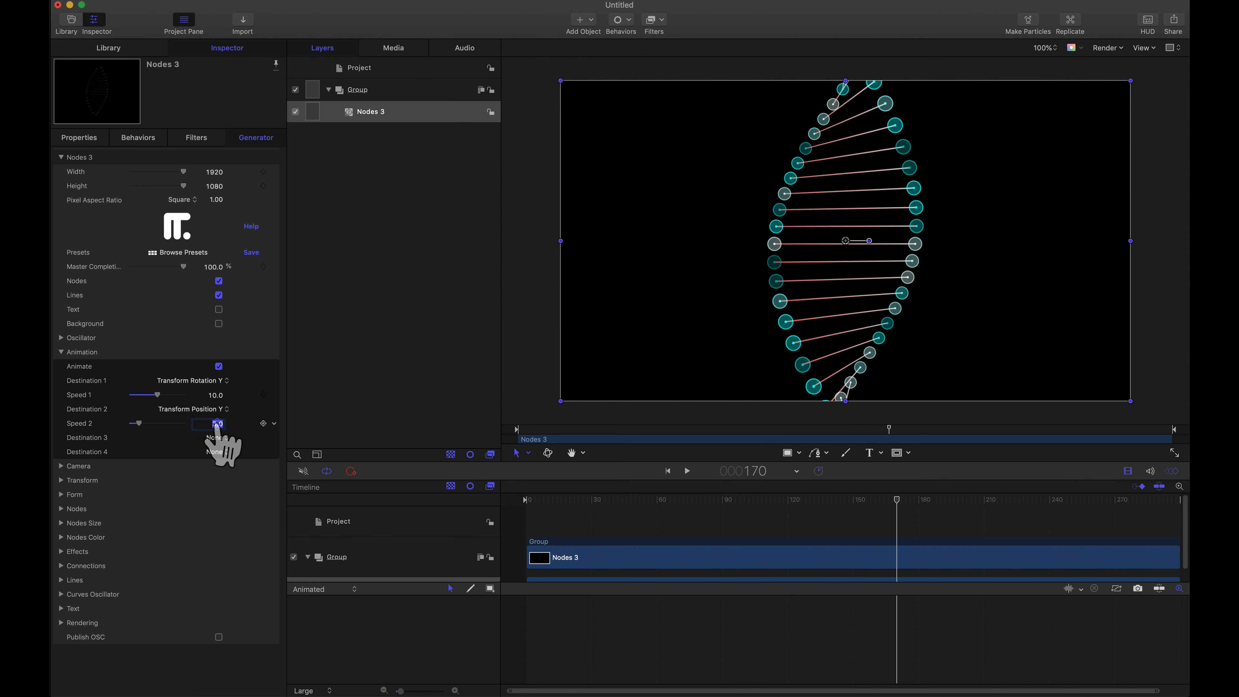
# Step: Set the speed of the Transform Position Y animation to 1 and preview it from the first frame
pyautogui.write('1')
pyautogui.press('Return')
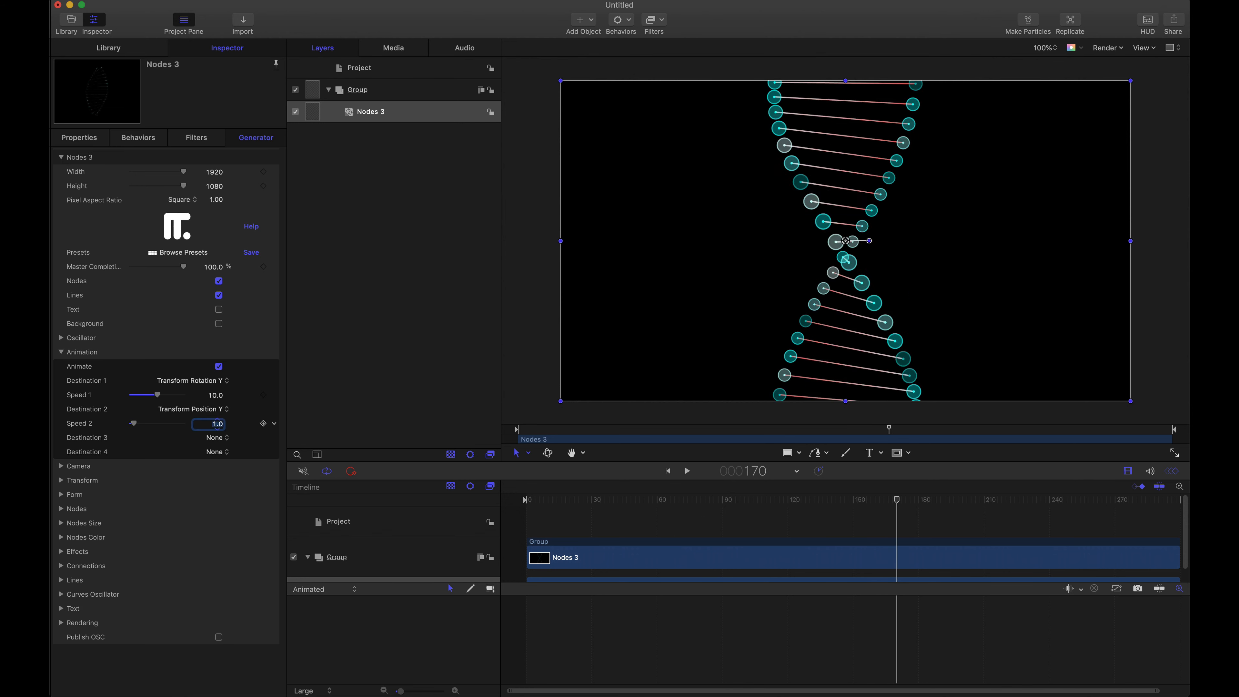
pyautogui.moveTo(541, 503); pyautogui.dragTo(493, 501)
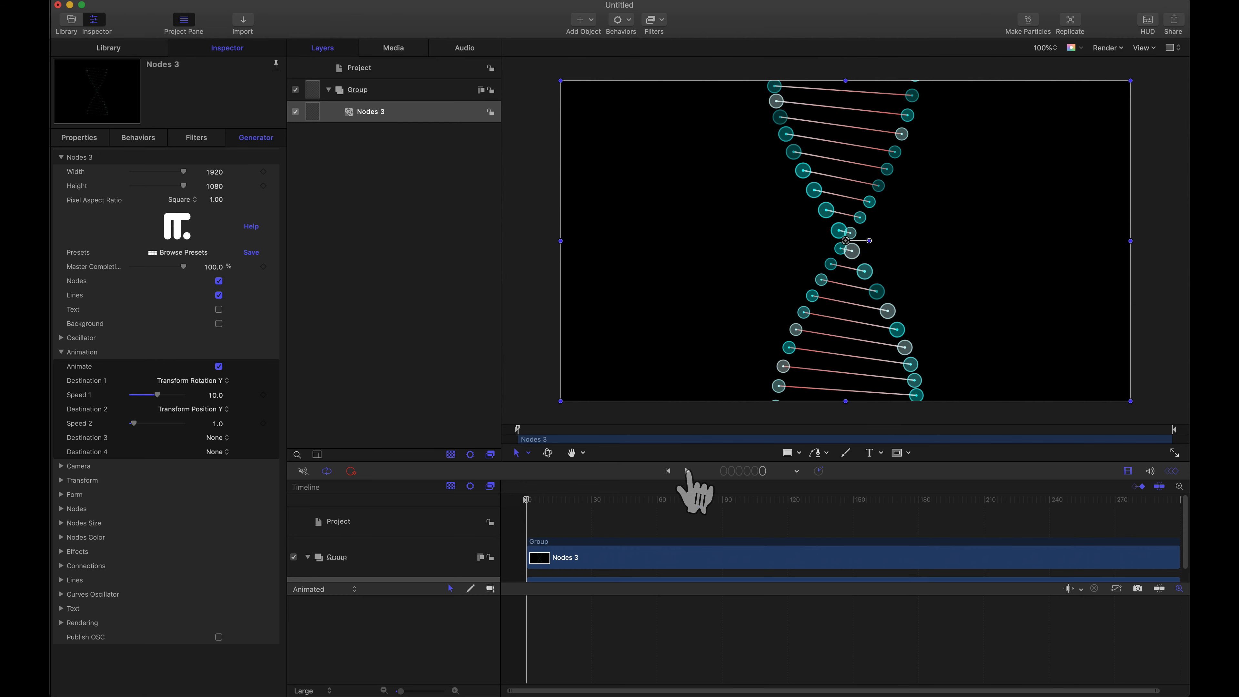
pyautogui.click(686, 471)
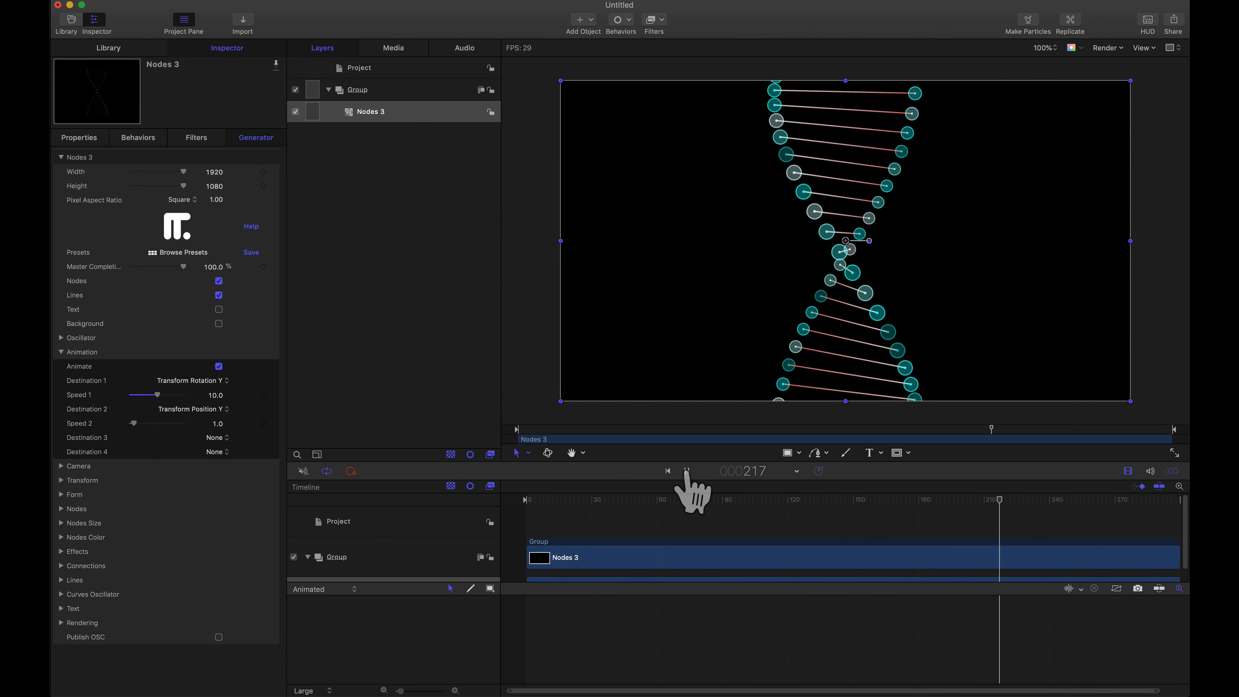
pyautogui.click(686, 471)
# Step: Set the generator's Camera Rotation X to 38° and preview the animation
pyautogui.click(64, 466)
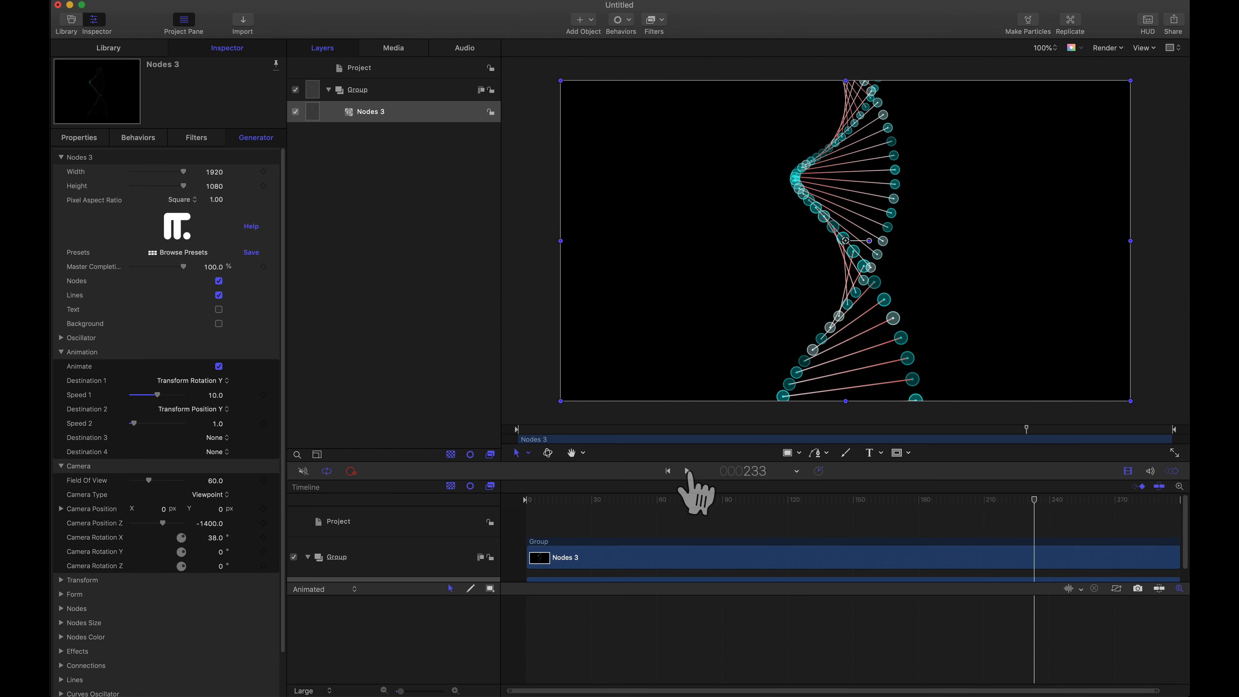
pyautogui.click(687, 471)
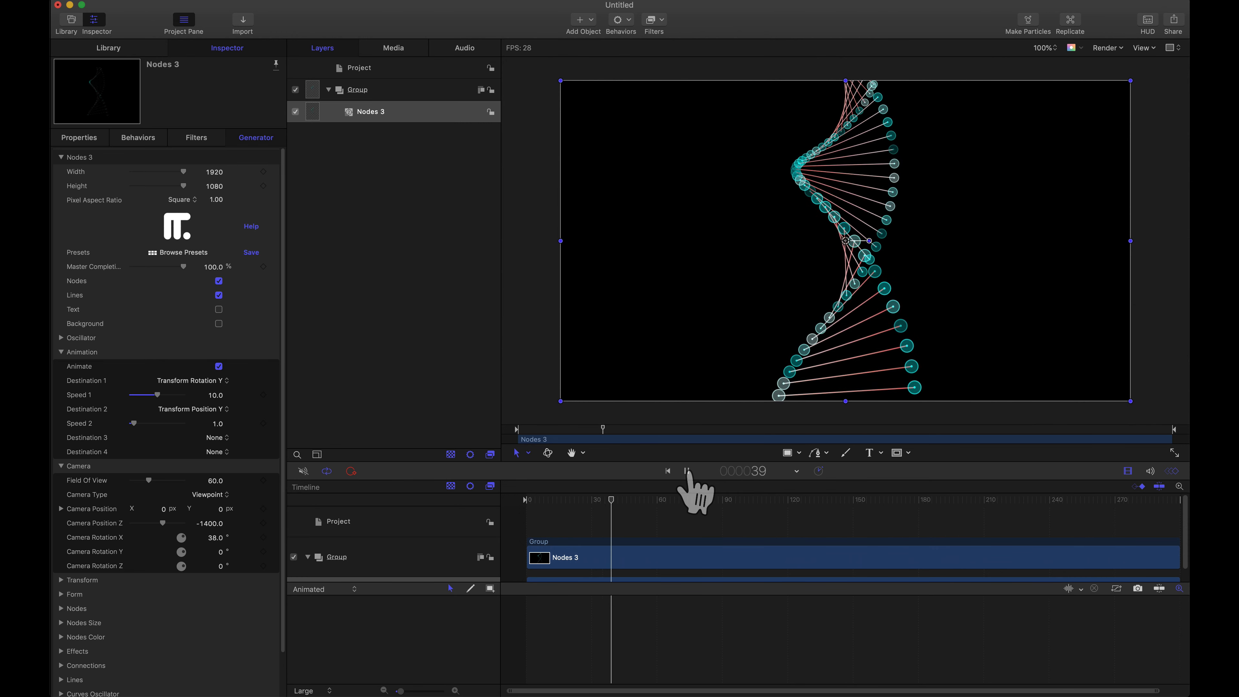
pyautogui.click(687, 471)
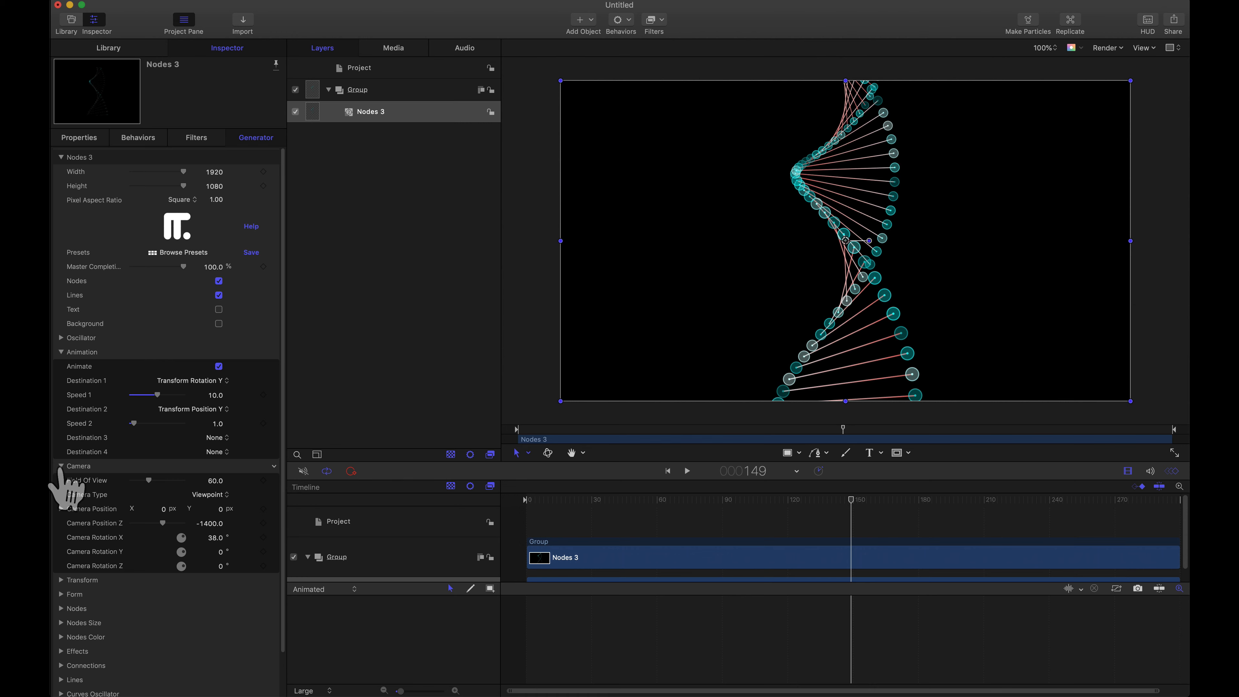
# Step: Change the nodes type to Glowing Shape
pyautogui.click(61, 465)
pyautogui.click(61, 352)
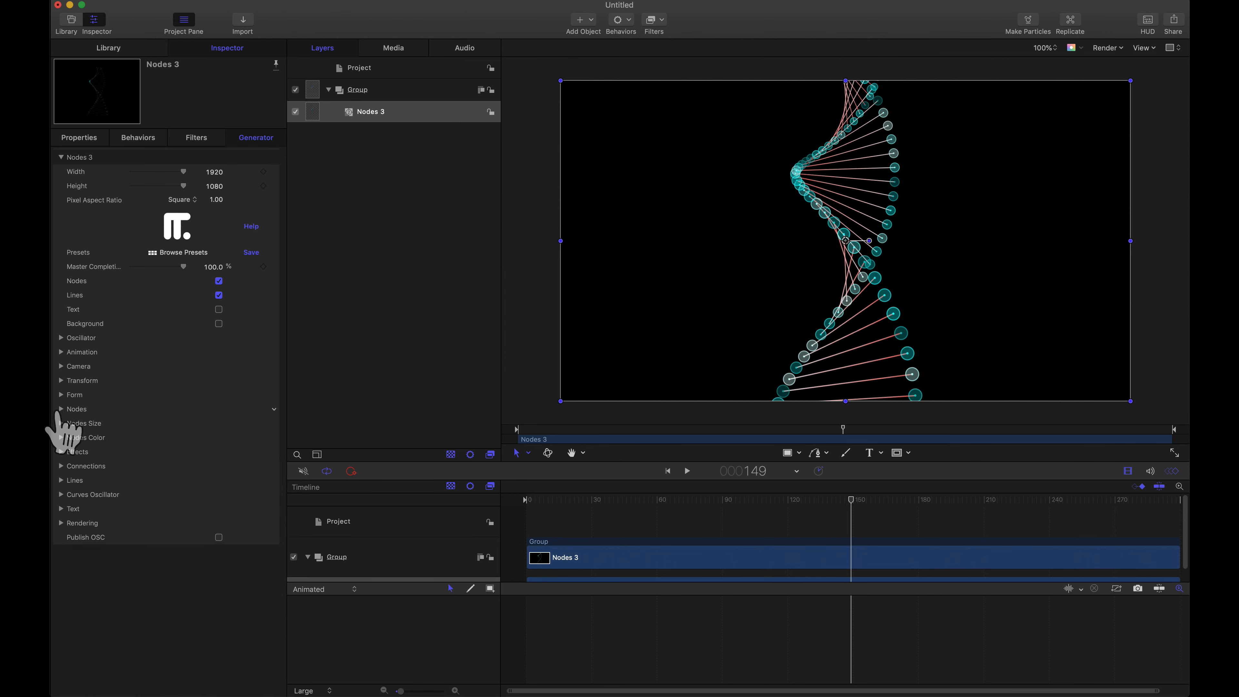
pyautogui.click(61, 409)
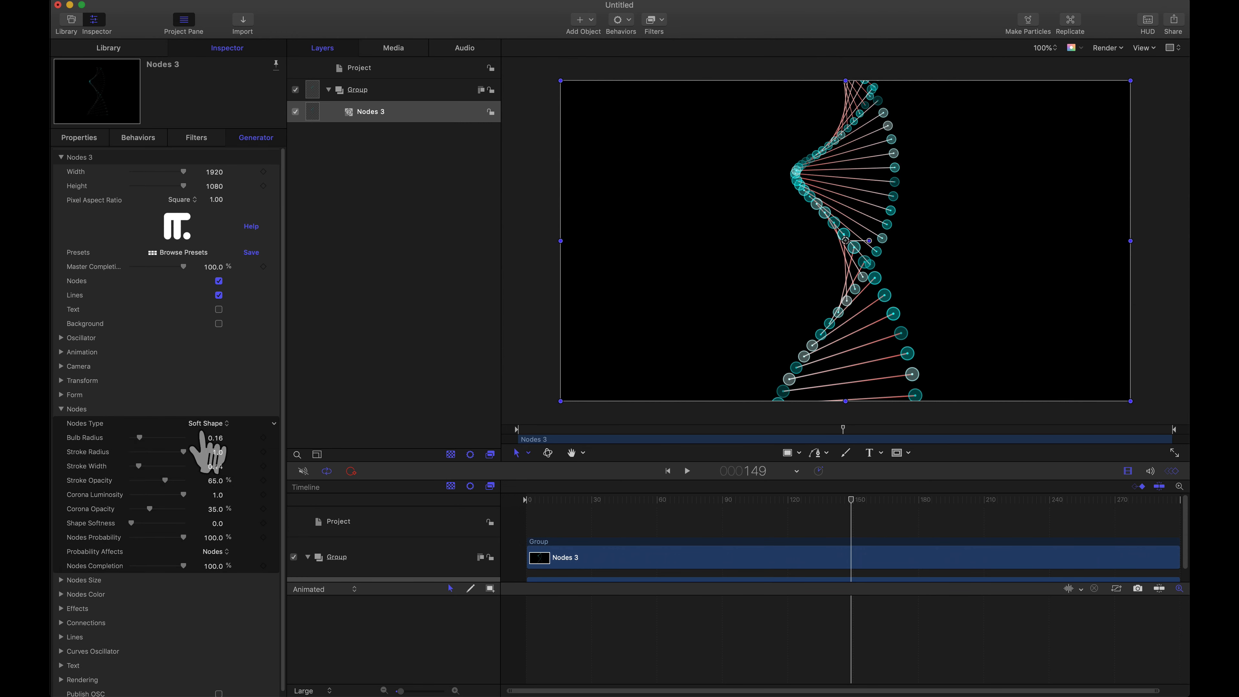
pyautogui.click(212, 423)
pyautogui.click(214, 434)
# Step: Set the Nodes Blending mode to Add and play the animation
pyautogui.click(61, 623)
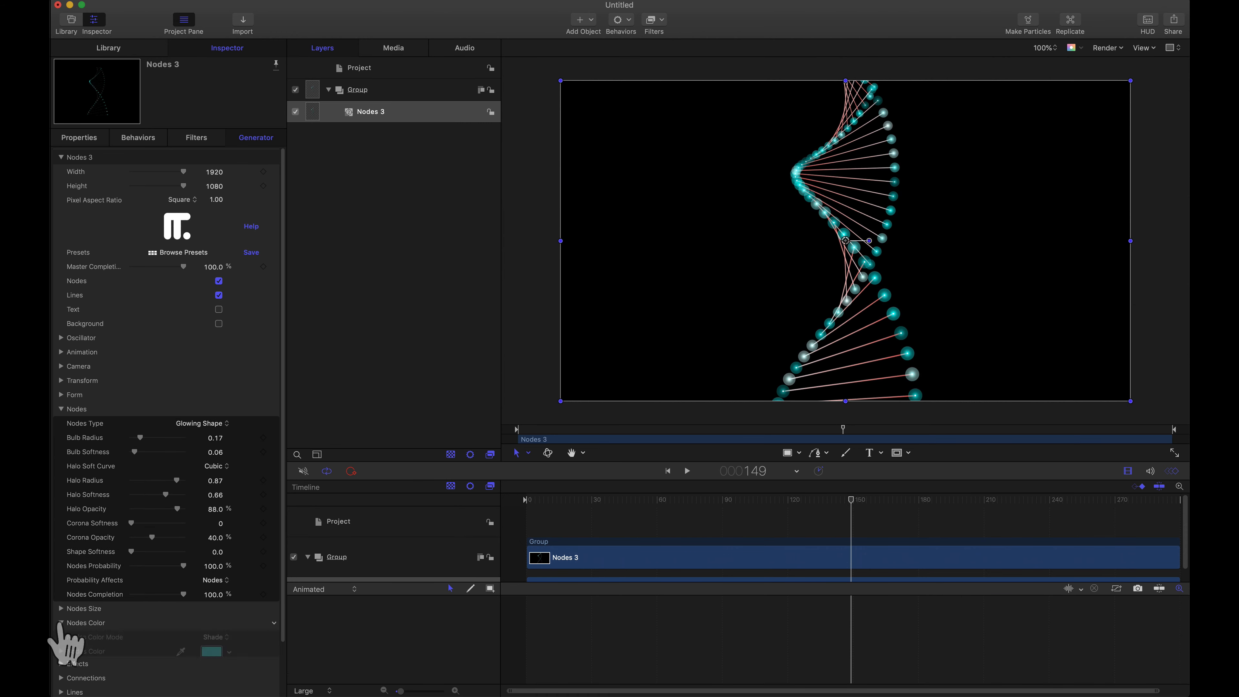
pyautogui.scroll(-3, 122, 634)
pyautogui.scroll(-2, 122, 640)
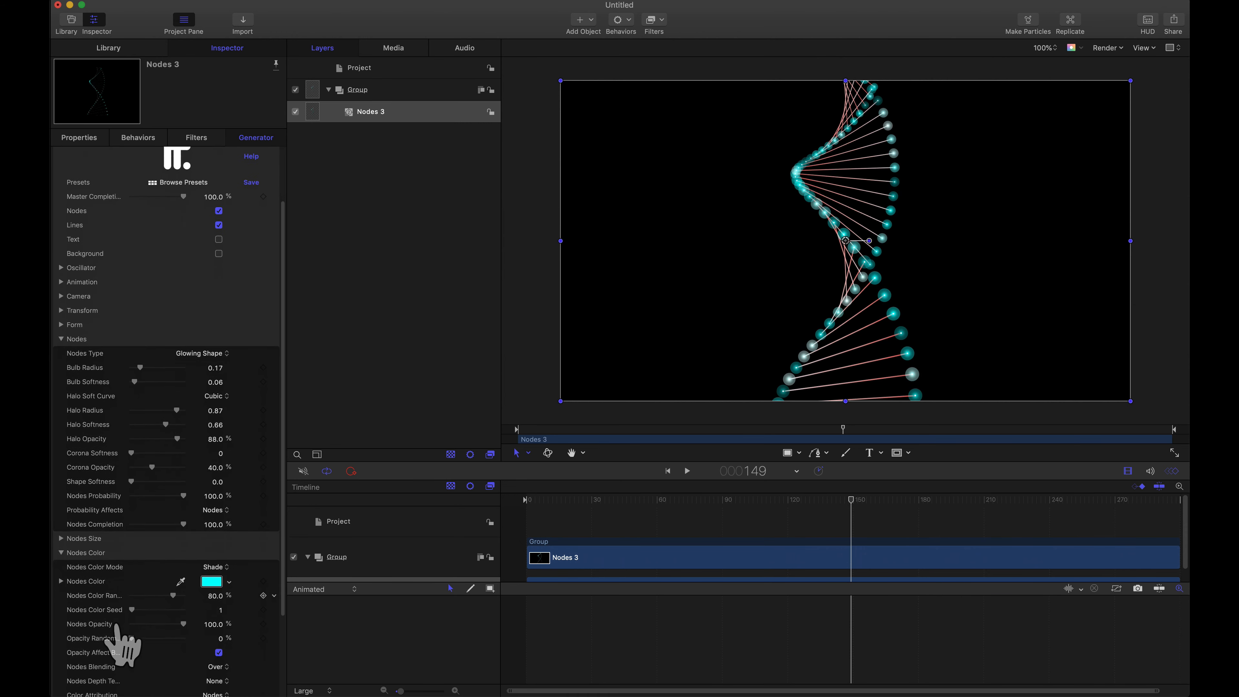
pyautogui.click(214, 658)
pyautogui.click(216, 669)
pyautogui.click(687, 470)
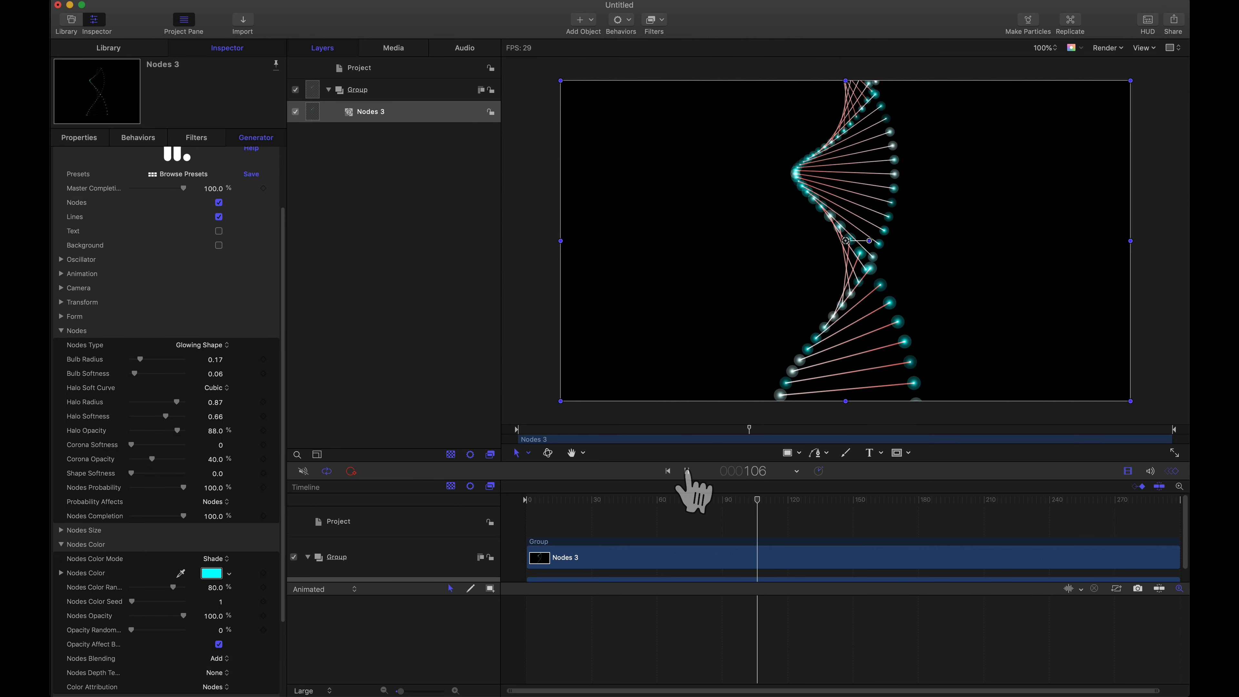